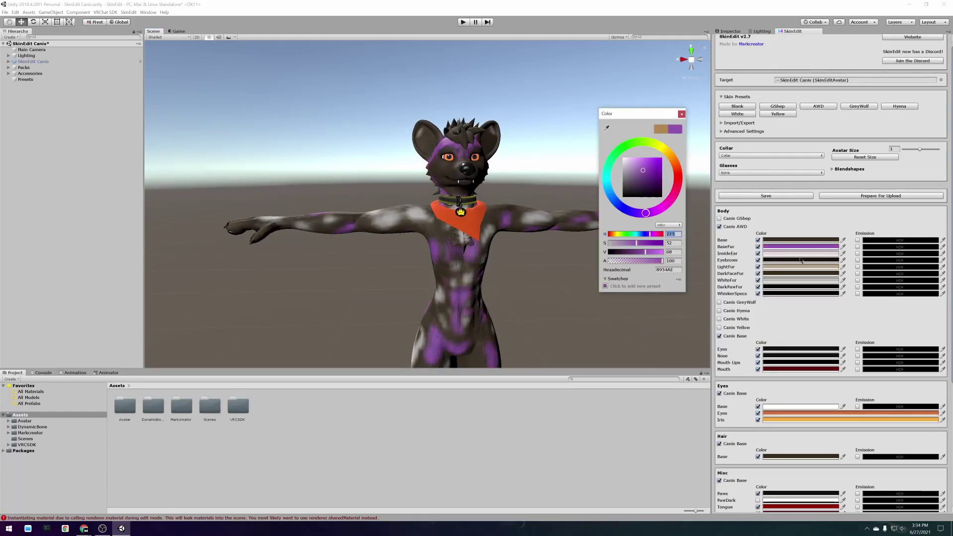
Colour the Base and LightFur swatches purple in the SkinEdit panel
left_click(790, 240)
left_click(787, 268)
left_click_drag(669, 155, 640, 213)
left_click(788, 273)
left_click(681, 114)
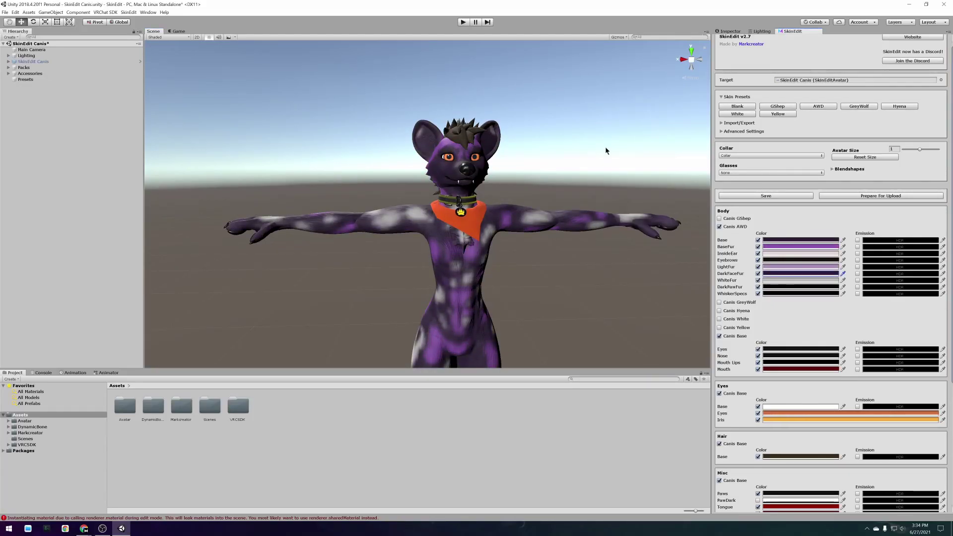
scroll(605, 151, "up", 1)
scroll(784, 321, "down", 4)
Turn the Hair and BaseFur swatches purple as well
left_click(786, 344)
left_click_drag(670, 156, 645, 214)
left_click(682, 114)
scroll(781, 317, "down", 2)
left_click(779, 355)
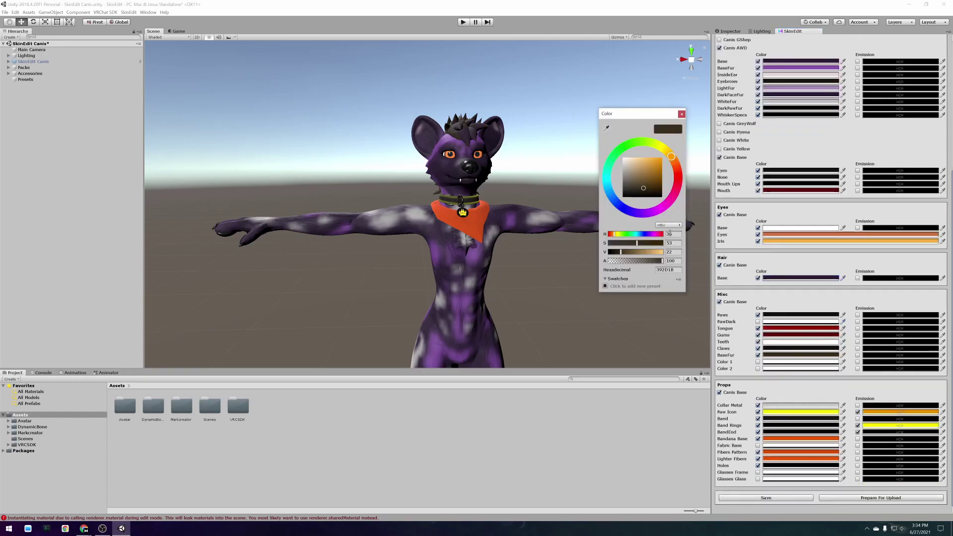
left_click_drag(671, 157, 645, 214)
left_click(681, 114)
scroll(630, 154, "up", 2)
scroll(630, 154, "down", 1)
Give the Fibers Pattern, Lighter Fibers and Bandana Base colours blue hue 202
left_click(772, 453)
left_click_drag(676, 167, 605, 193)
left_click(671, 234)
key("ctrl+c")
left_click(824, 459)
left_click(671, 234)
key("ctrl+v")
left_click(835, 440)
Make the Eyes and Iris colours green
left_click(670, 234)
key("ctrl+v")
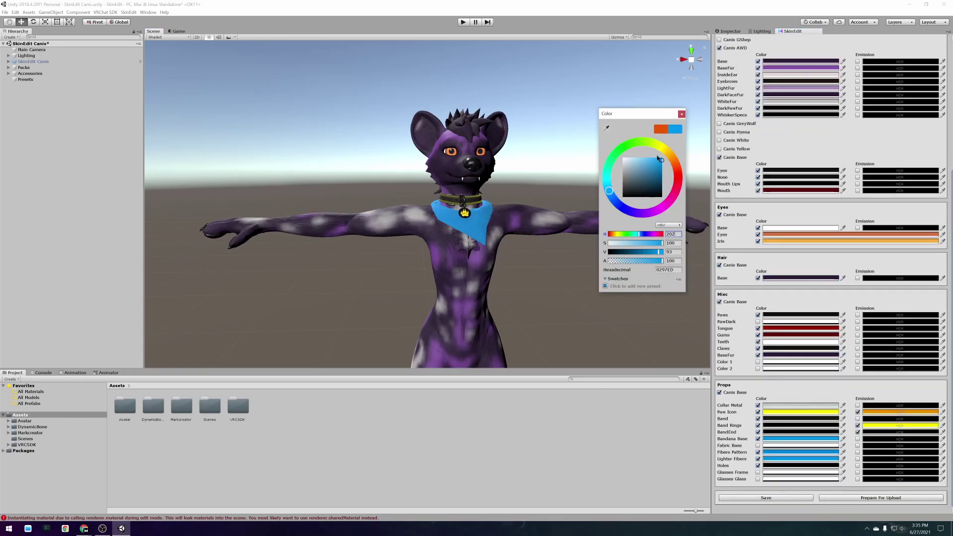
middle_click_drag(497, 212, 479, 221)
left_click(794, 234)
left_click_drag(676, 167, 624, 147)
left_click(788, 241)
left_click_drag(671, 157, 622, 157)
left_click(681, 115)
Turn off glow on the band rings and paw icon, and make the paw icon white
left_click(857, 425)
left_click(857, 413)
left_click(795, 411)
left_click(682, 114)
scroll(531, 268, "up", 5)
middle_click_drag(536, 278, 525, 255)
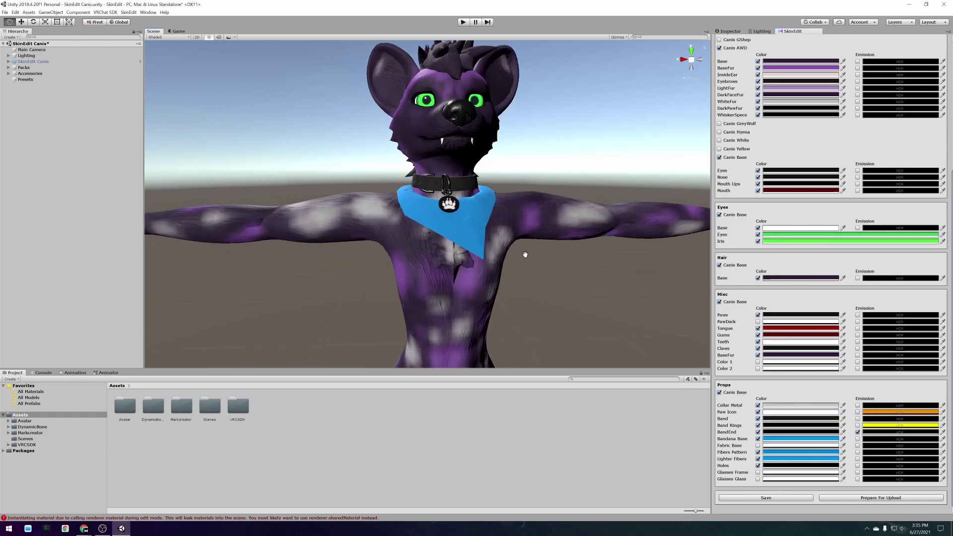
Recolour the collar band blue (126CAB) and turn off the Band Rings colour
left_click(795, 419)
left_click_drag(624, 193, 615, 156)
mouse_move(650, 164)
left_mouse_down()
mouse_move(658, 162)
mouse_move(610, 192)
mouse_move(648, 160)
mouse_move(657, 170)
left_mouse_up()
left_click(681, 114)
scroll(641, 293, "down", 5)
middle_click_drag(641, 293, 639, 328)
left_click(758, 426)
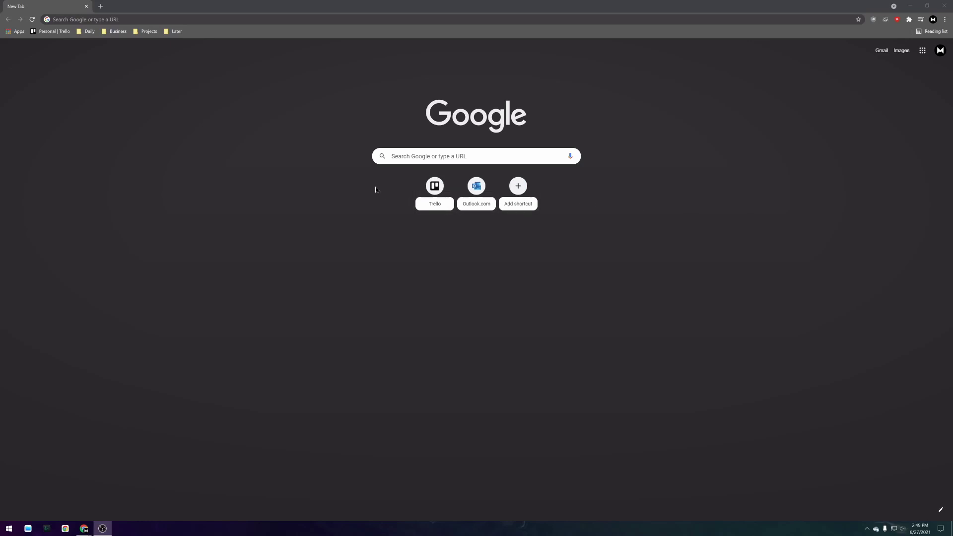
Open VRChat's supported Unity version docs and download Unity Hub from its install link
left_click(100, 6)
key("ctrl+v")
key("Return")
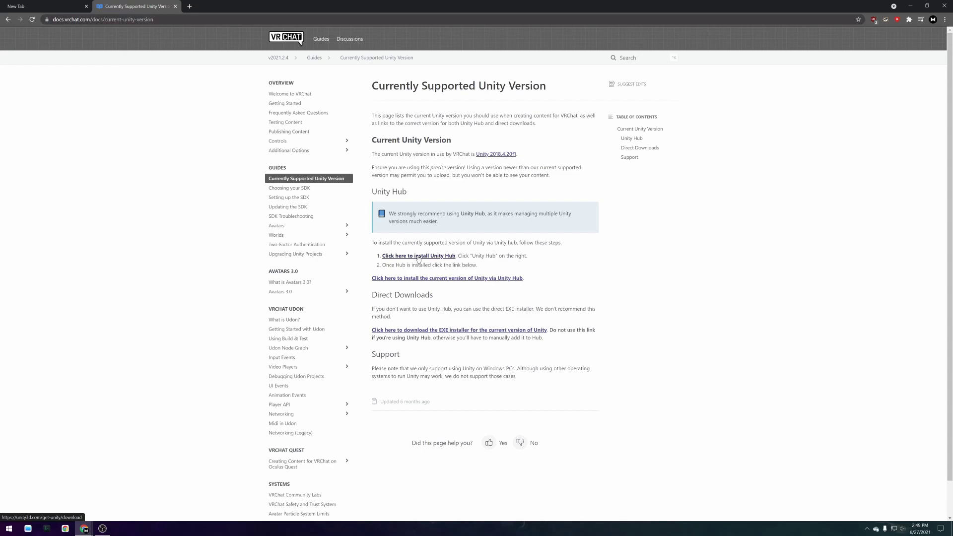
right_click(418, 257)
left_click(446, 262)
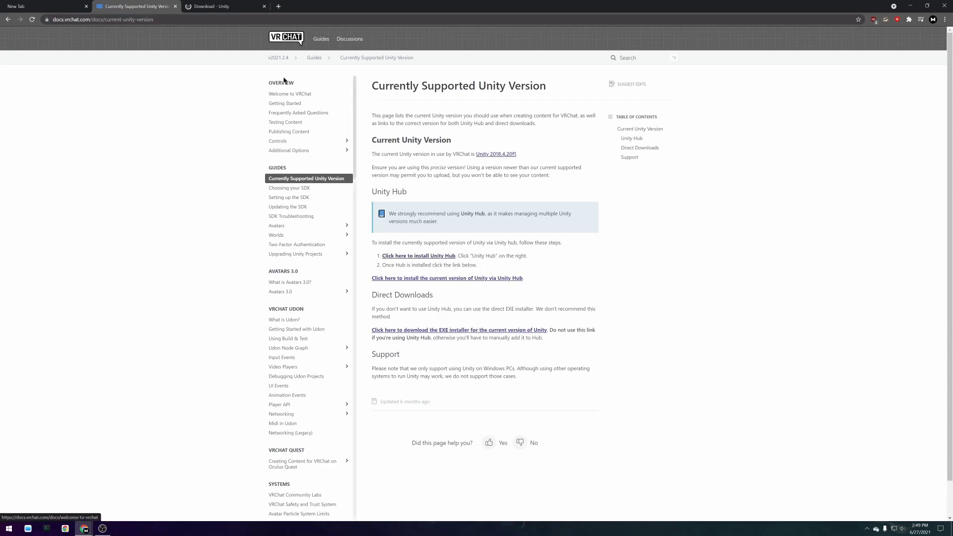
left_click(217, 6)
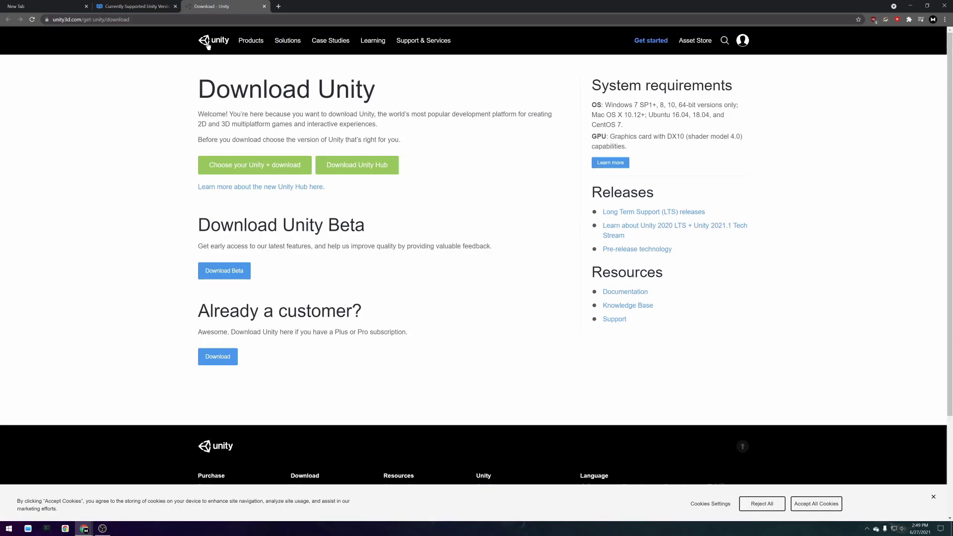
left_click(356, 170)
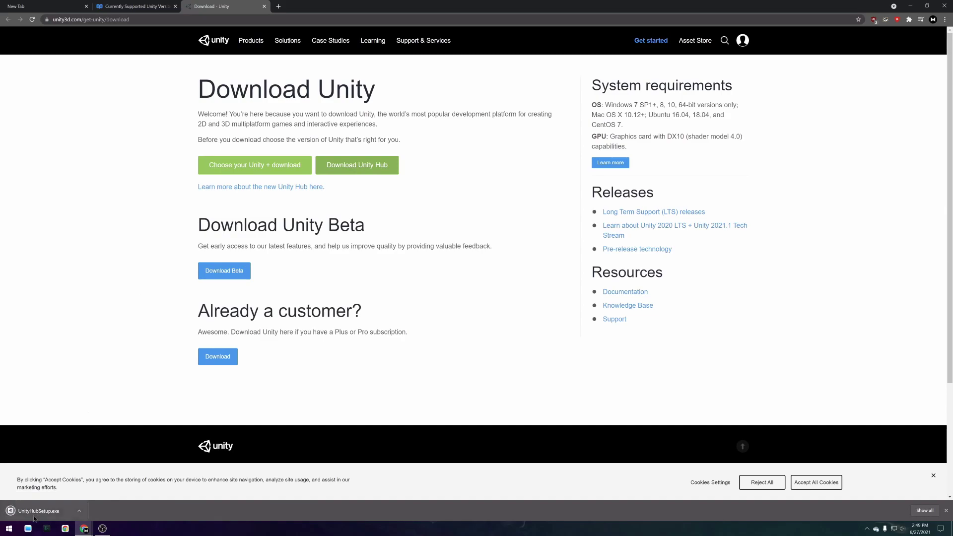
Install Unity Hub in the default folder and allow it network access through the firewall
left_click(34, 518)
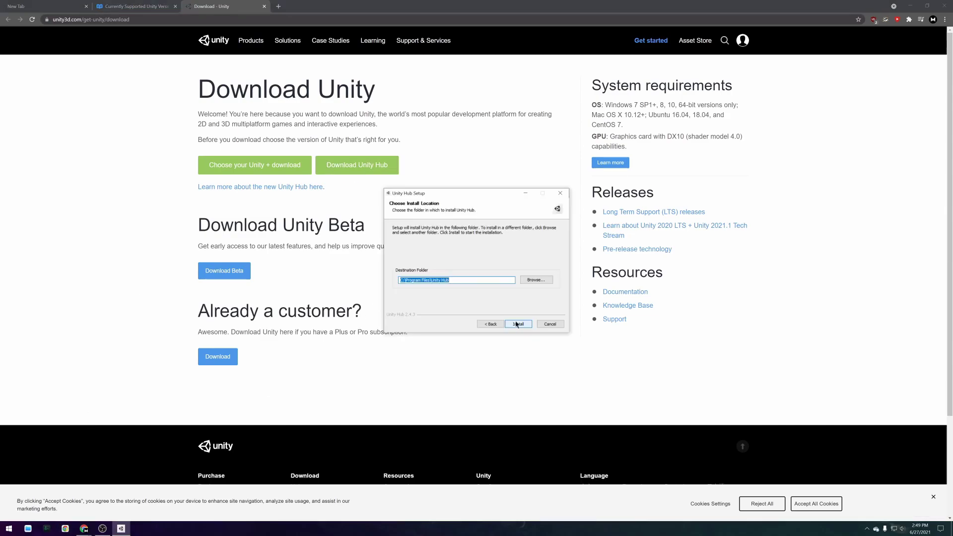
left_click(518, 324)
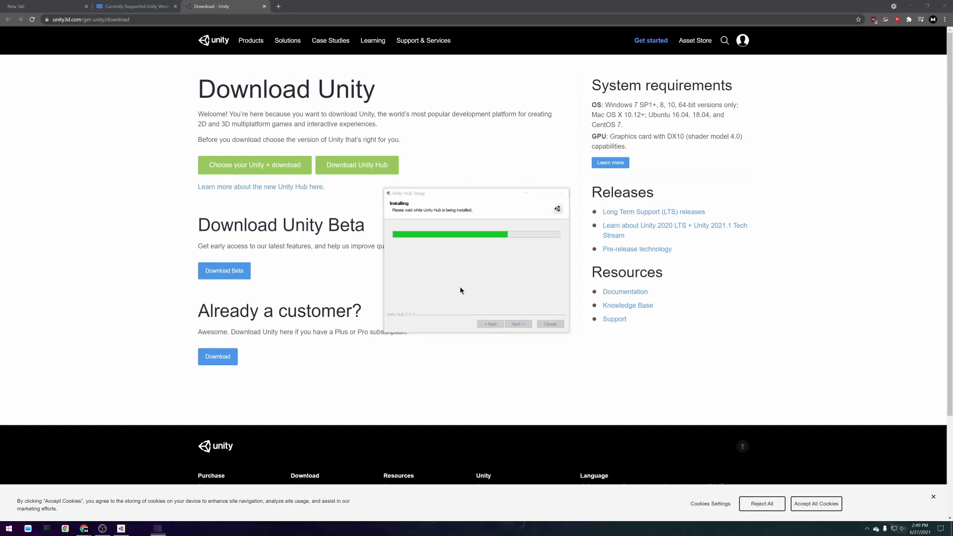
left_click(518, 324)
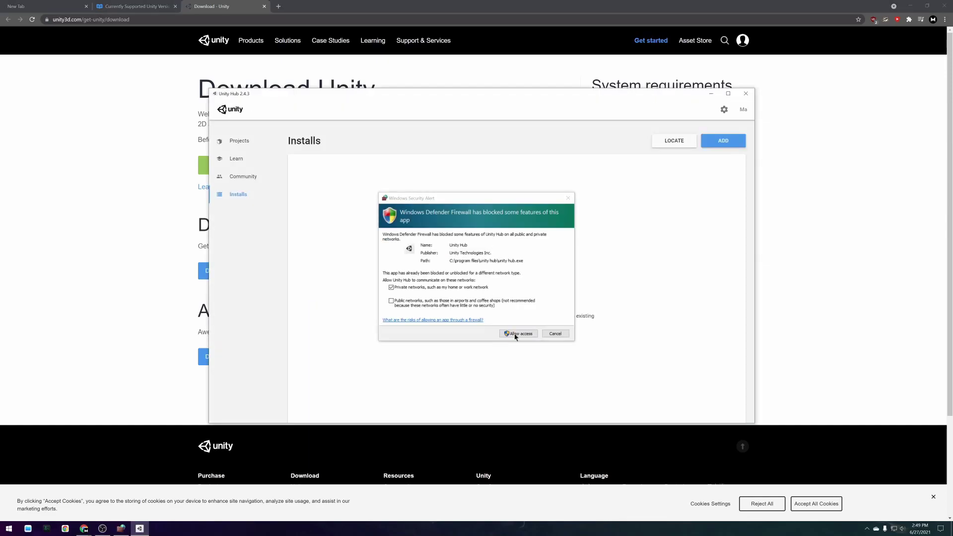
left_click(515, 337)
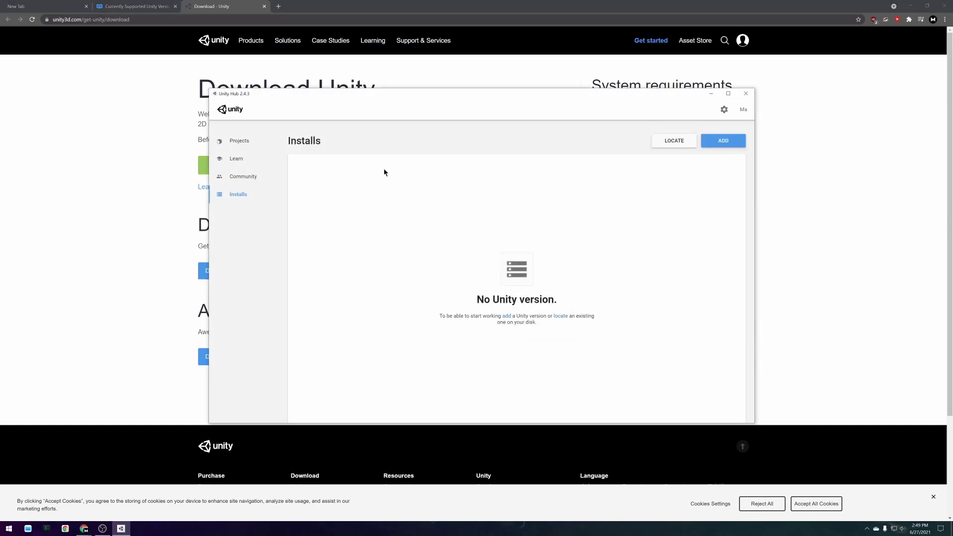
left_click(123, 123)
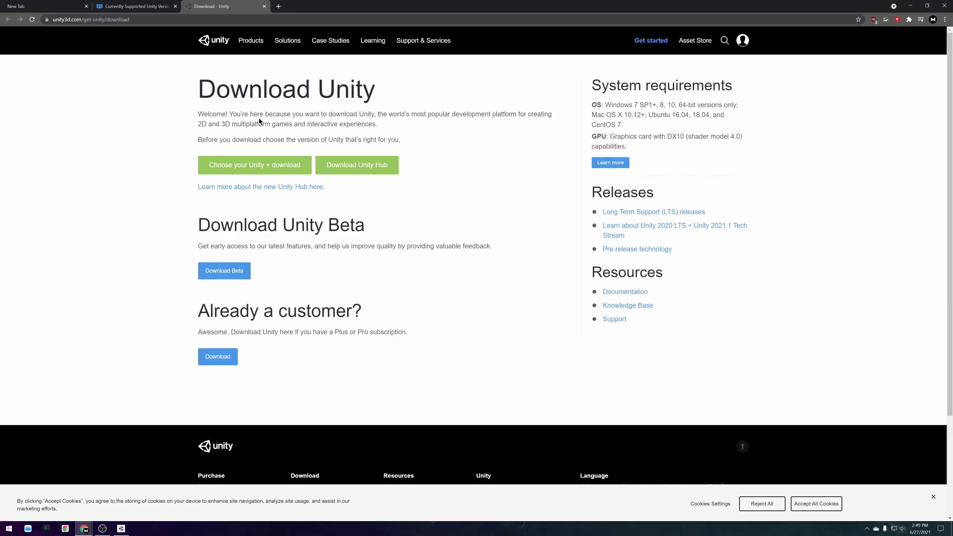
Launch Unity Hub from the docs link and install 2018.4.20f1 with WebGL Build Support unchecked
middle_click(227, 7)
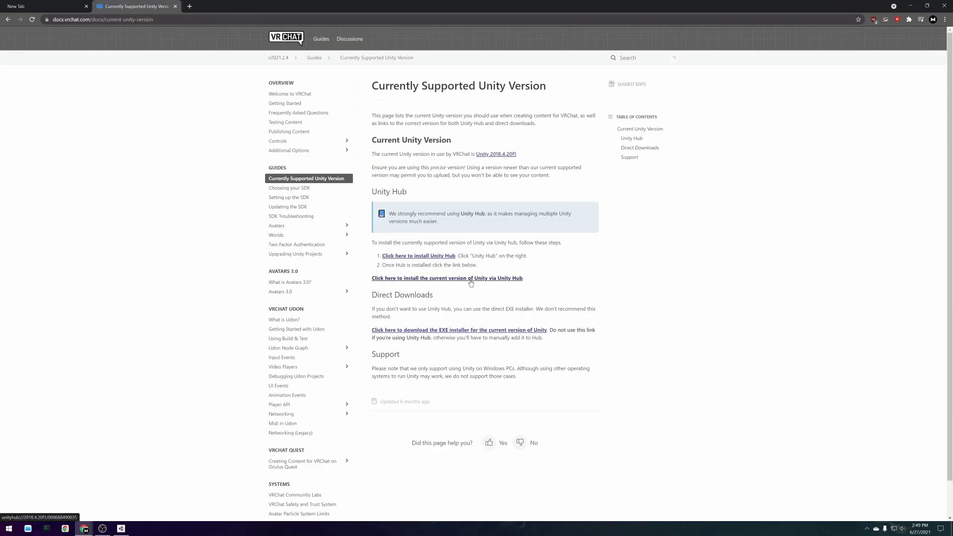
left_click(445, 279)
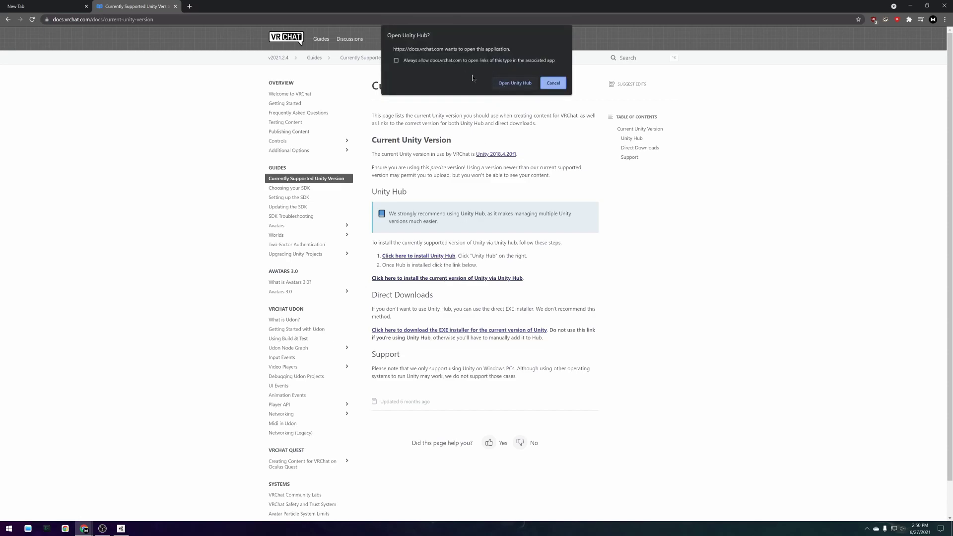
left_click(510, 83)
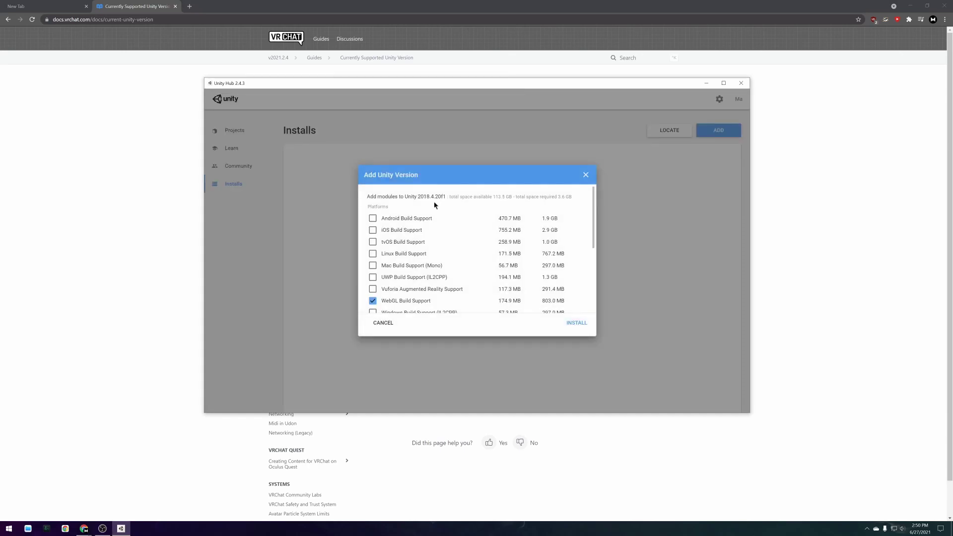
scroll(406, 219, "down", 3)
scroll(397, 258, "up", 4)
scroll(405, 268, "down", 1)
left_click(404, 268)
scroll(405, 268, "up", 2)
scroll(397, 234, "down", 4)
left_click(576, 323)
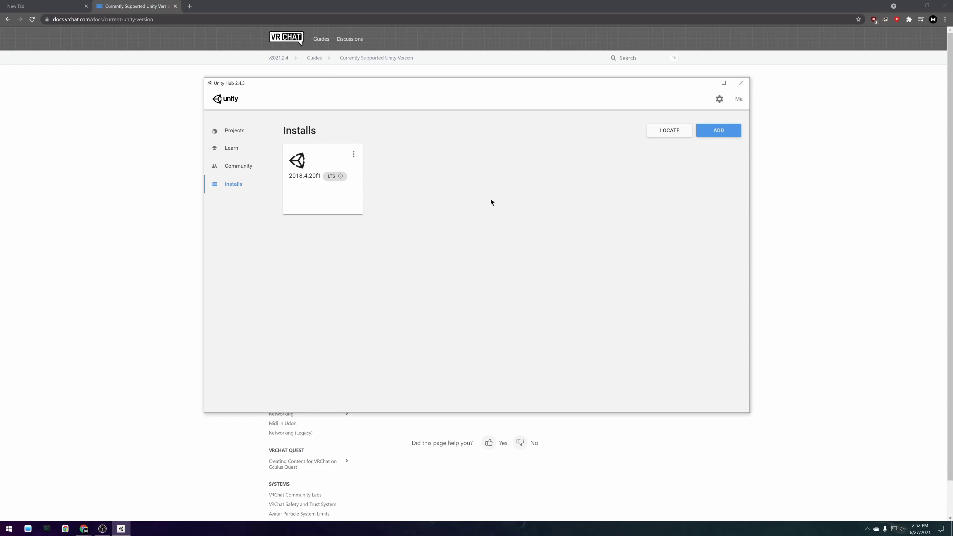
Create a new 3D project named SkinEdit using Unity 2018.4.20f1
left_click(226, 128)
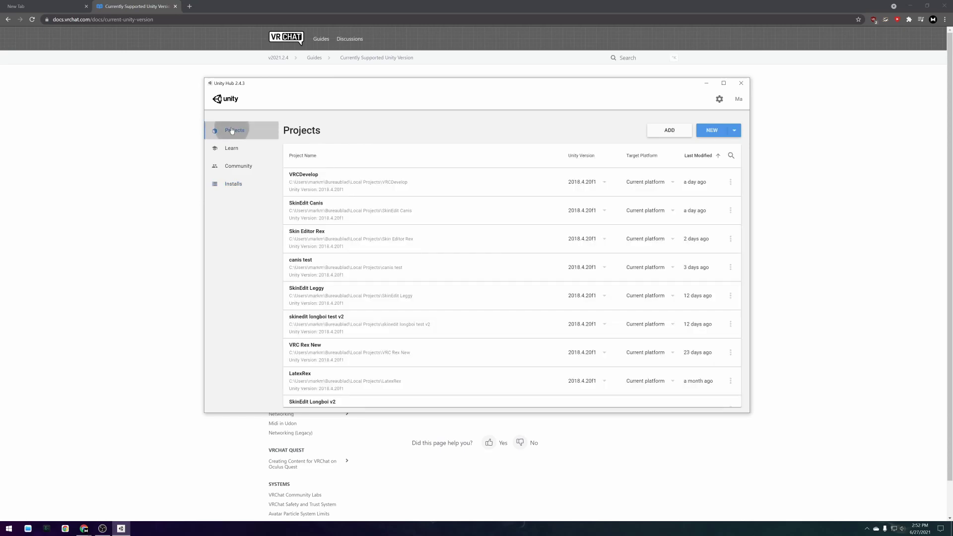
left_click(732, 132)
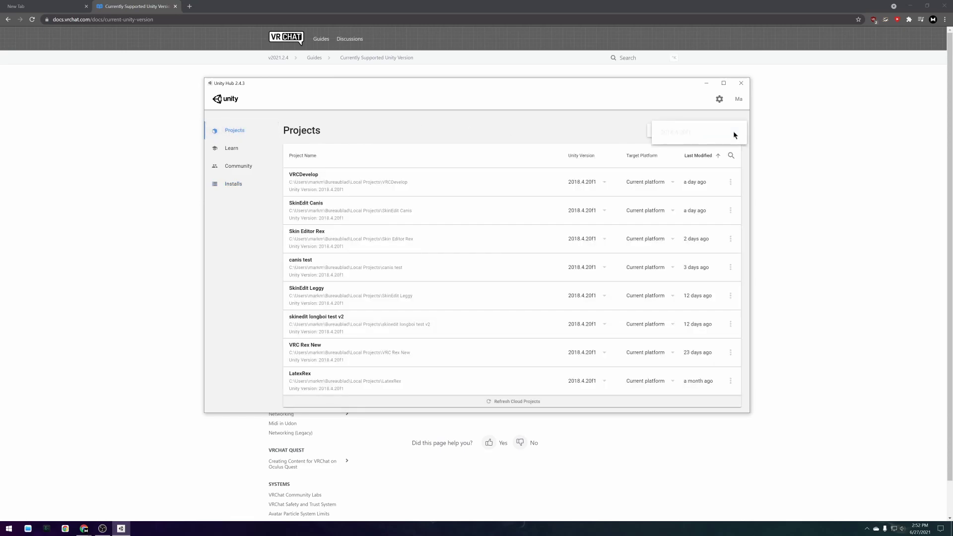
left_click(684, 135)
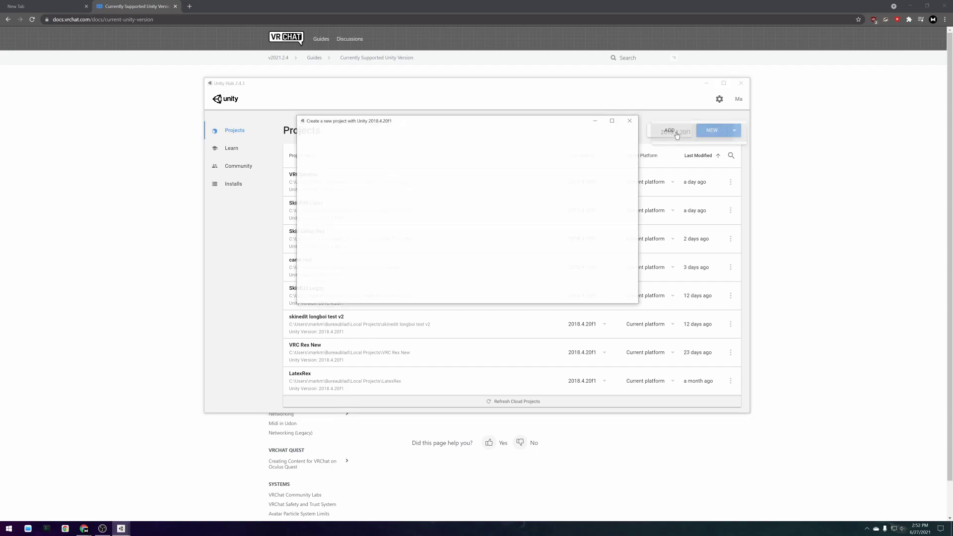
triple_click(542, 161)
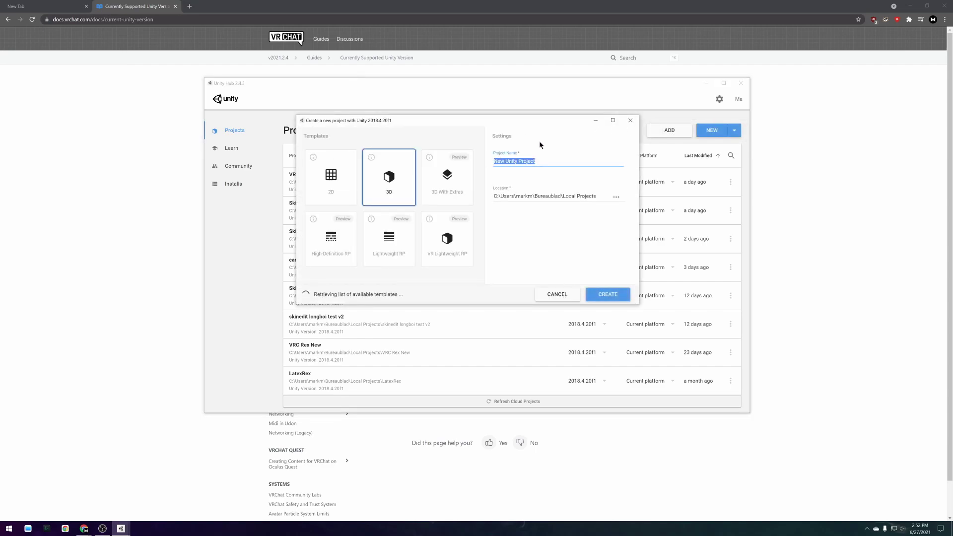
type("SkinEdit")
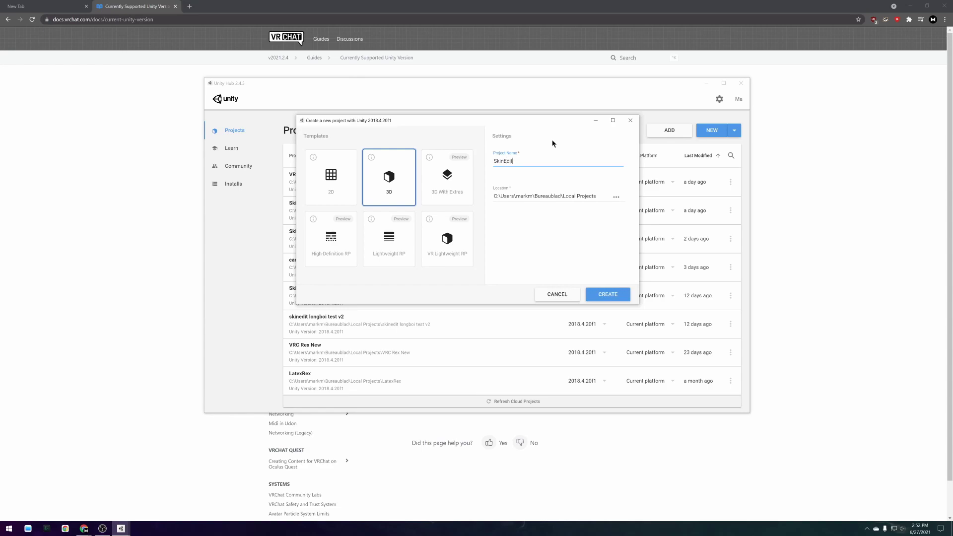
left_click(612, 294)
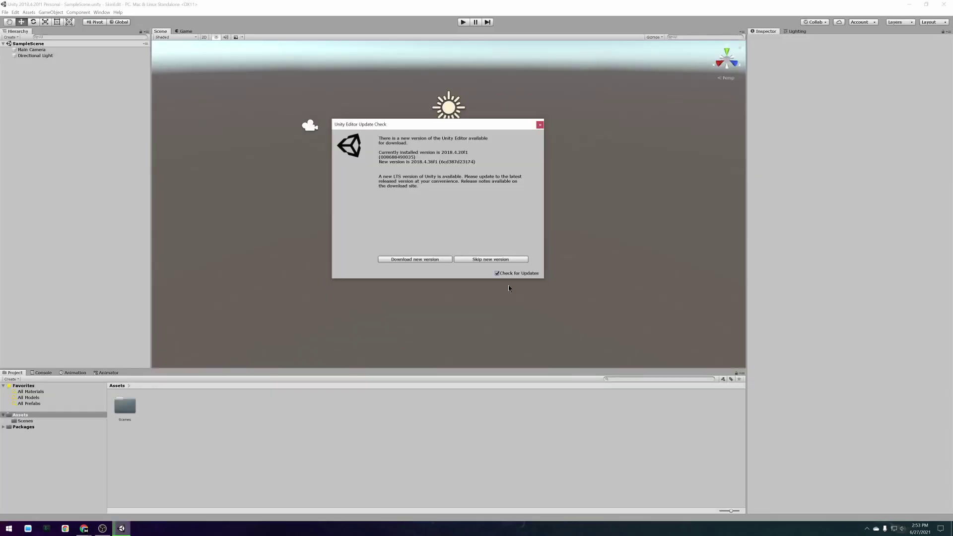
Close the Unity Editor Update Check notice and switch back to the VRChat docs window
left_click(539, 124)
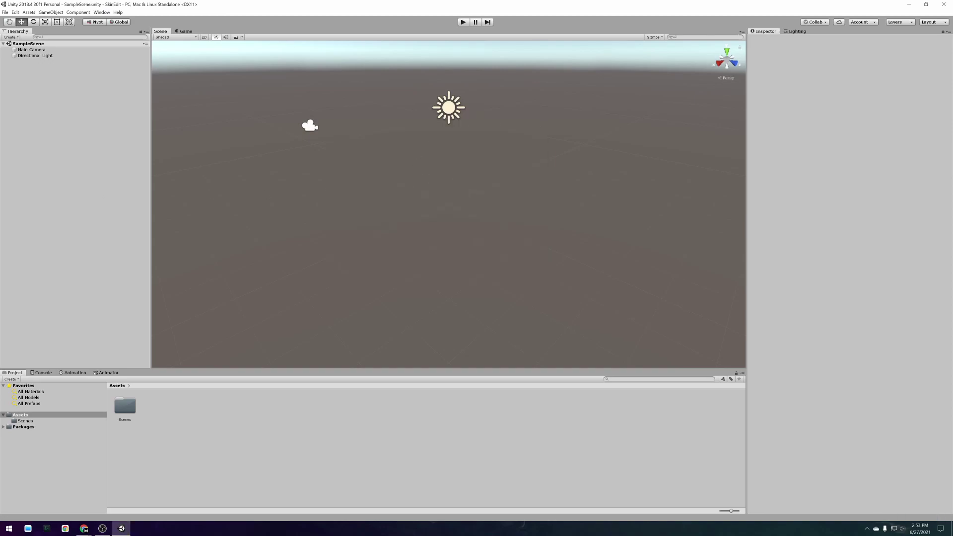
key("alt+Tab")
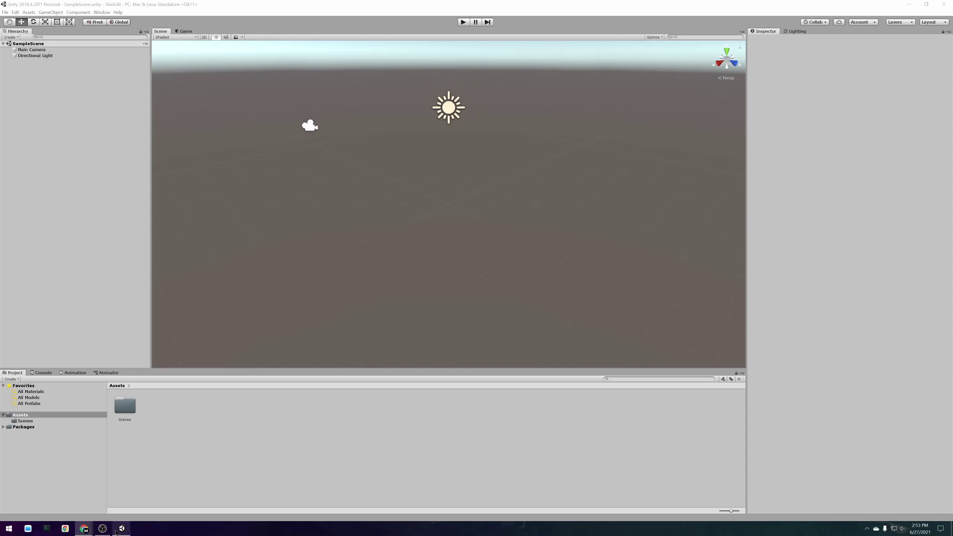
mouse_move(84, 528)
left_click(126, 502)
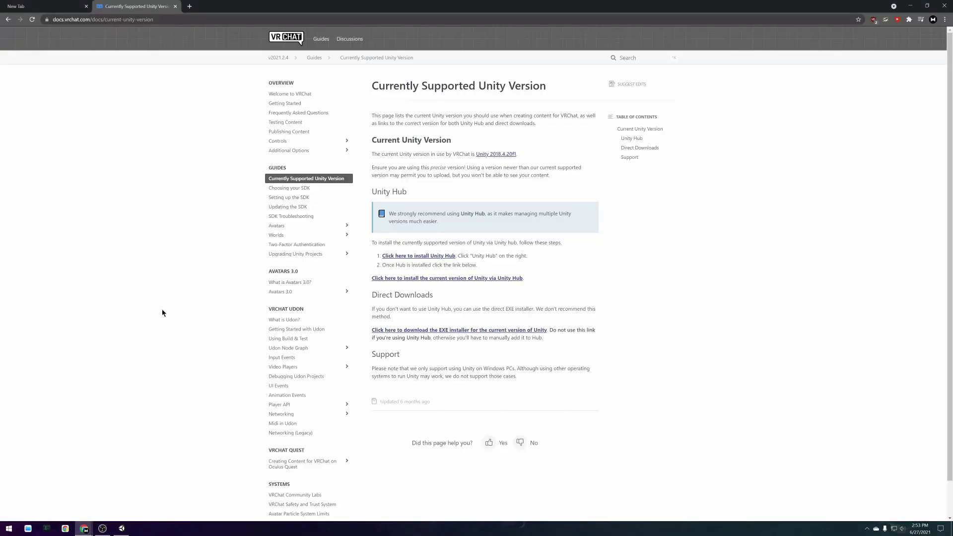
Load vrchat.com/download/sdk3-avatars in a new tab to download the VRCSDK Avatars package
left_click(189, 7)
type("https://vrchat.com/download/sdk3-avatars")
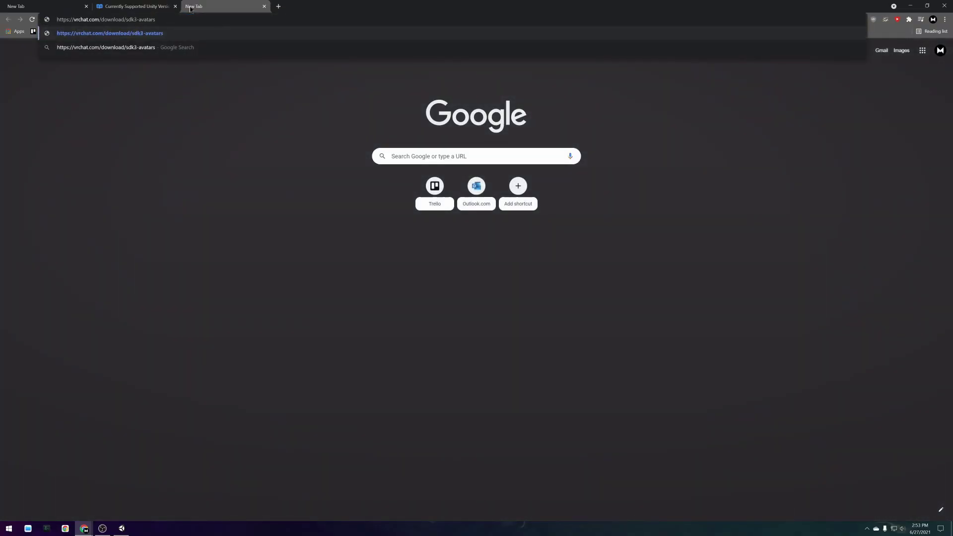
key("Return")
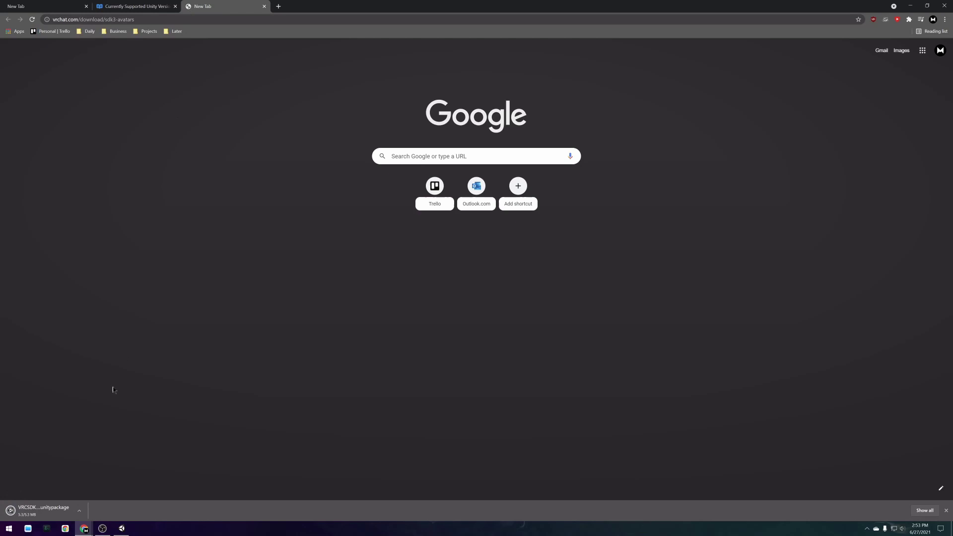
Import the VRCSDK package, then import Dynamic Bone from the Asset Store and close the store
left_click(48, 510)
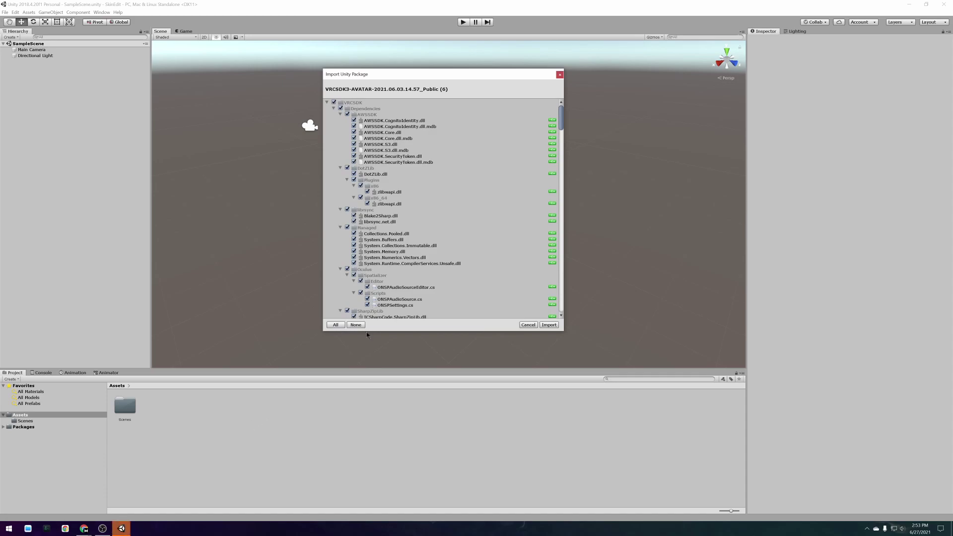
left_click(549, 325)
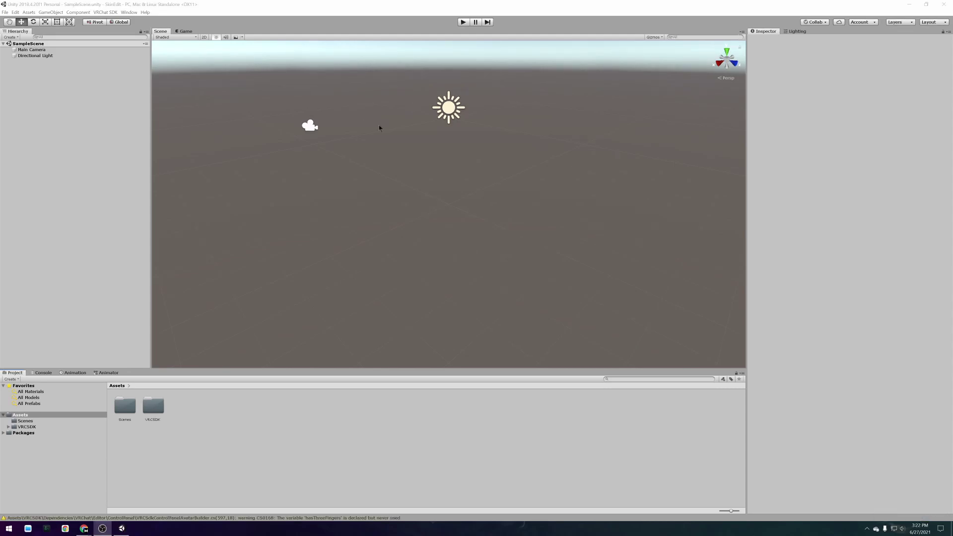
left_click(129, 12)
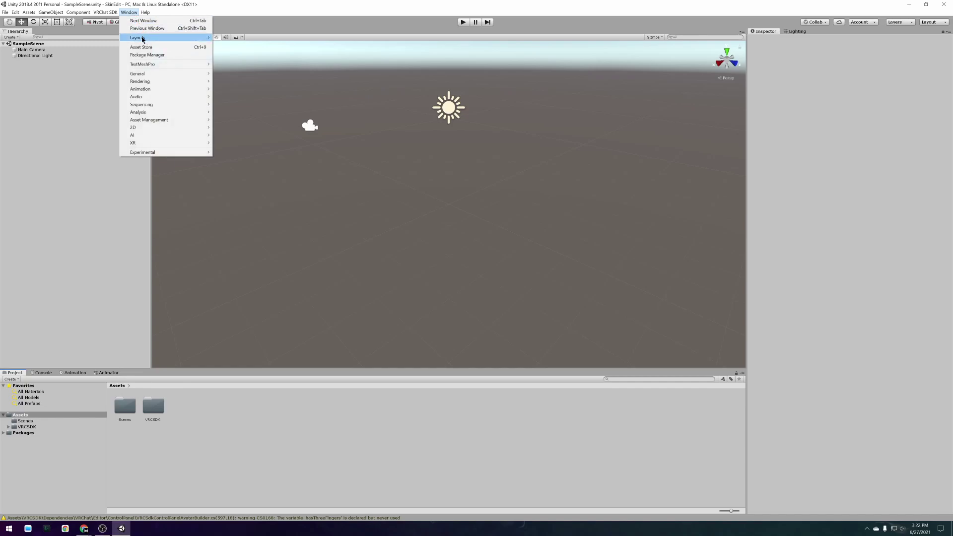
left_click(144, 46)
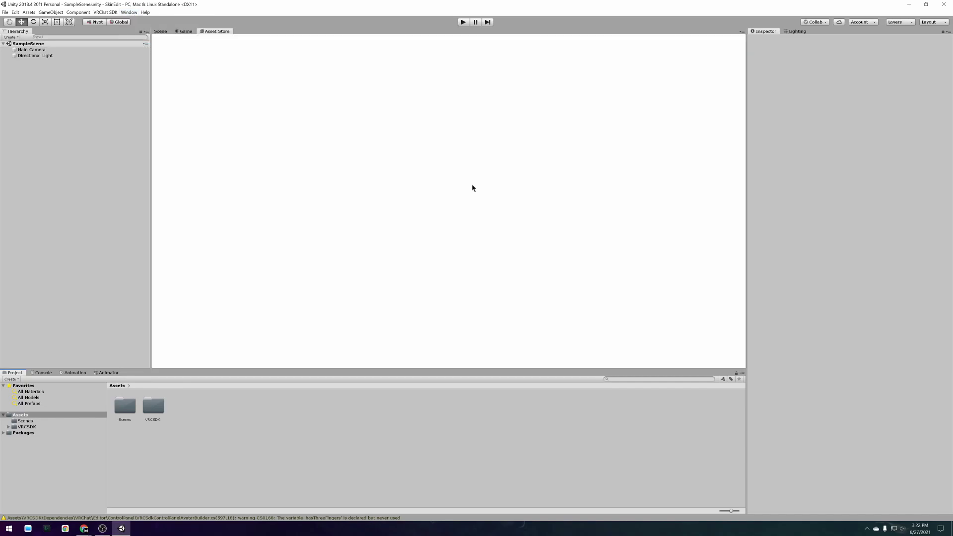
left_click(606, 73)
left_click(531, 191)
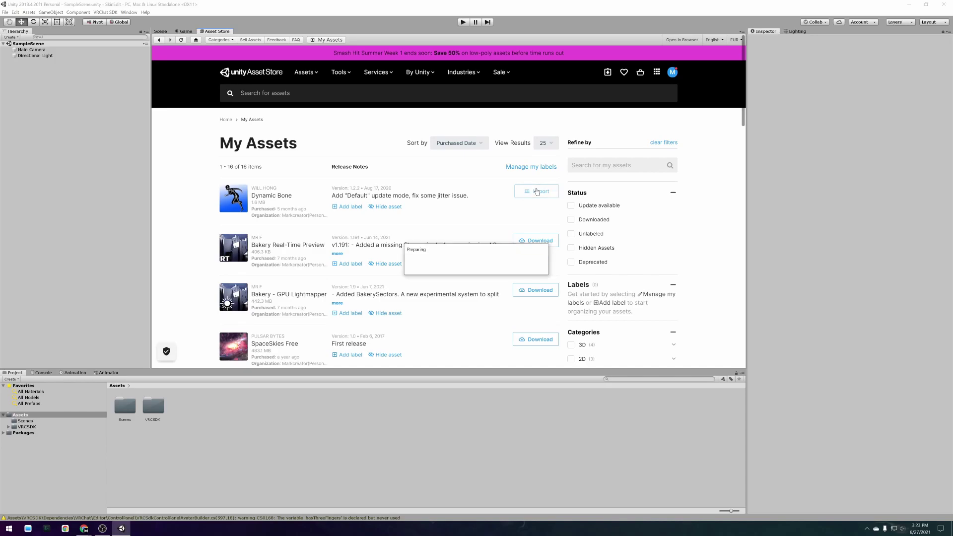
left_click(548, 325)
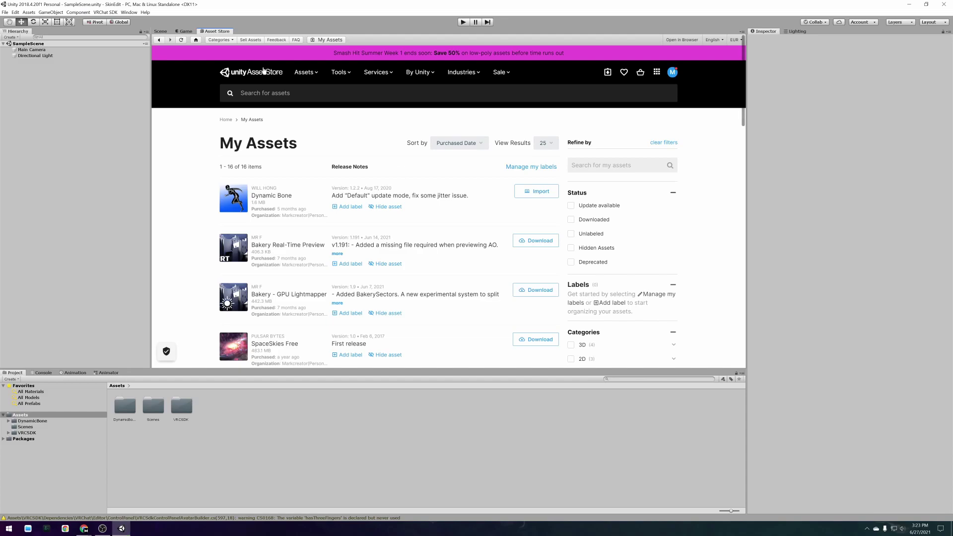
right_click(221, 31)
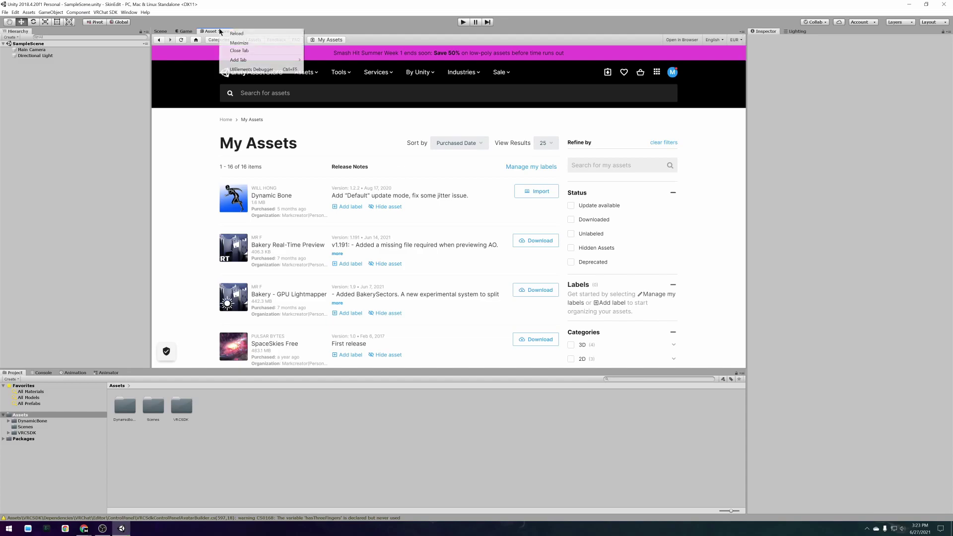
left_click(240, 51)
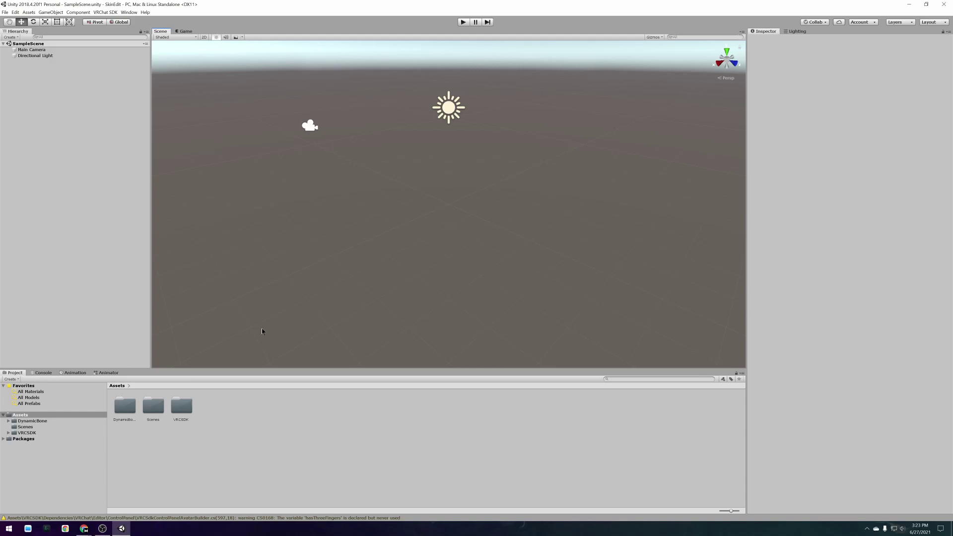
Download CanineRez_UnityVRC_V006, rate SkinEdit: Canis five stars, and download SkinEdit Canis v1.0
mouse_move(84, 528)
left_click(120, 503)
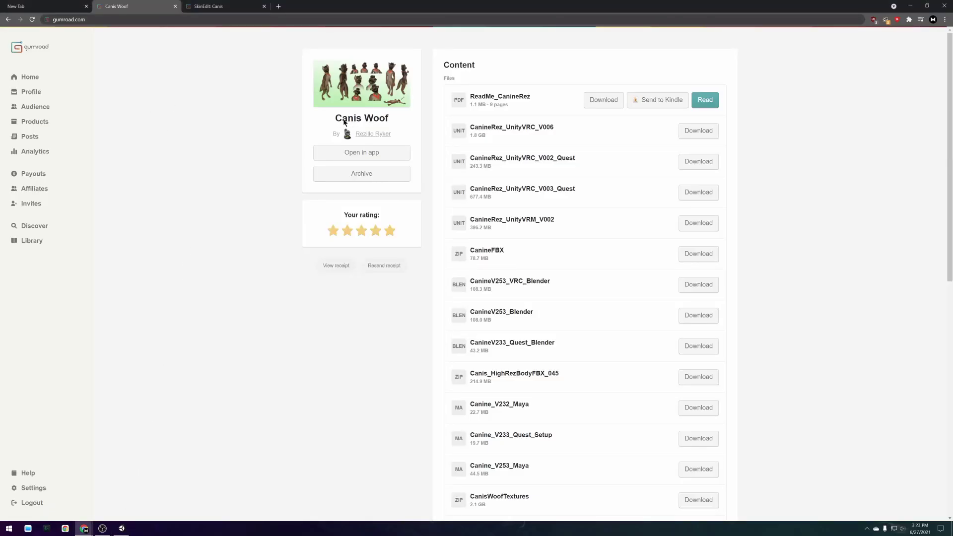
left_click(692, 131)
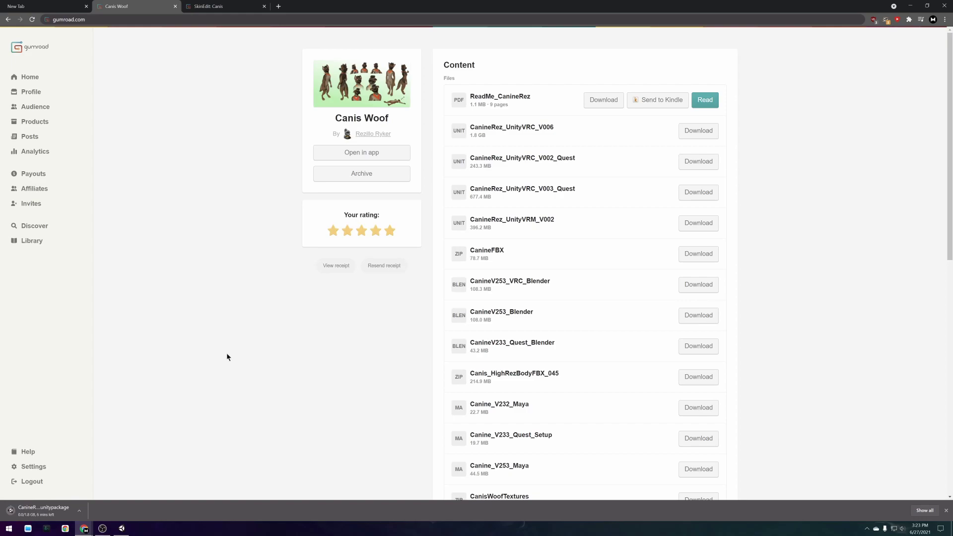
left_click(219, 8)
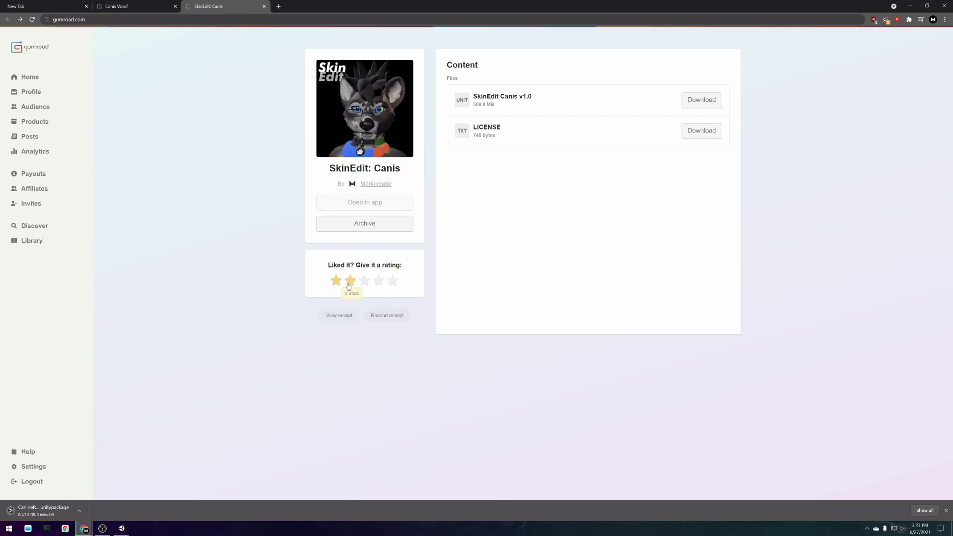
left_click(397, 280)
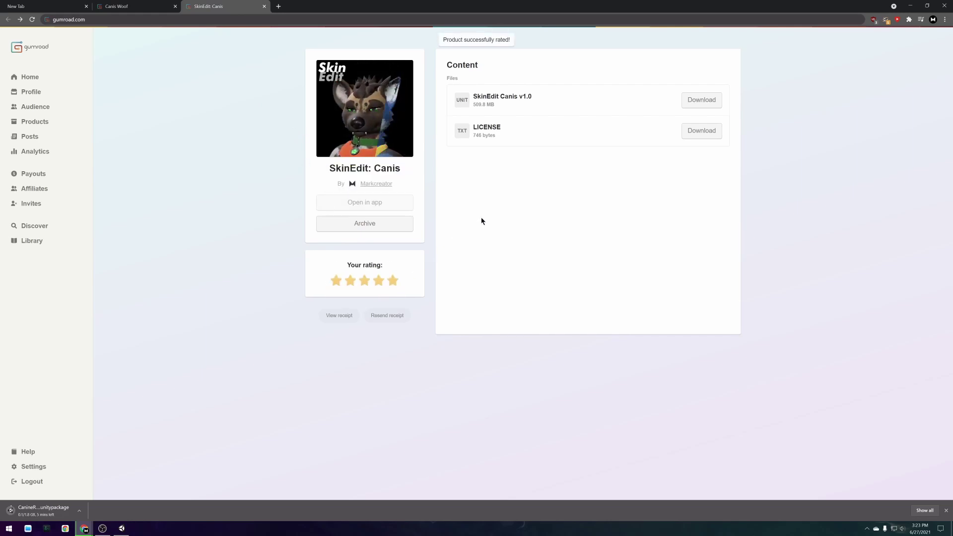
left_click(702, 101)
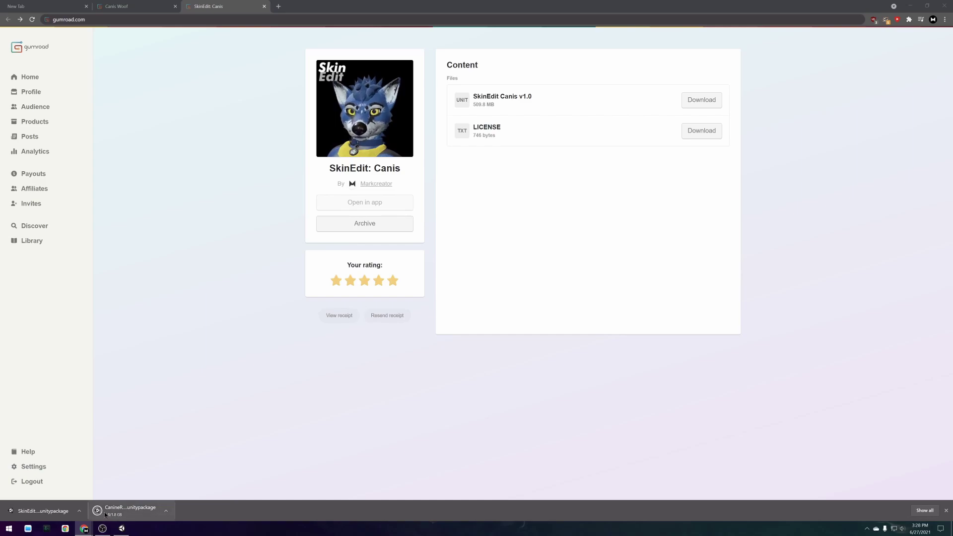
Import the downloaded Canine .unitypackage into Unity, then return to the Gumroad page
left_click(106, 511)
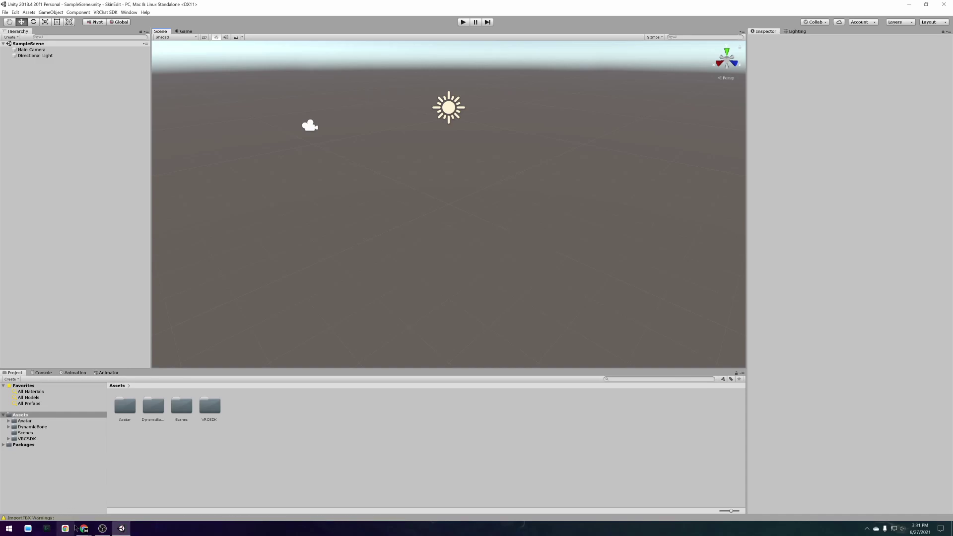
mouse_move(84, 527)
left_click(123, 500)
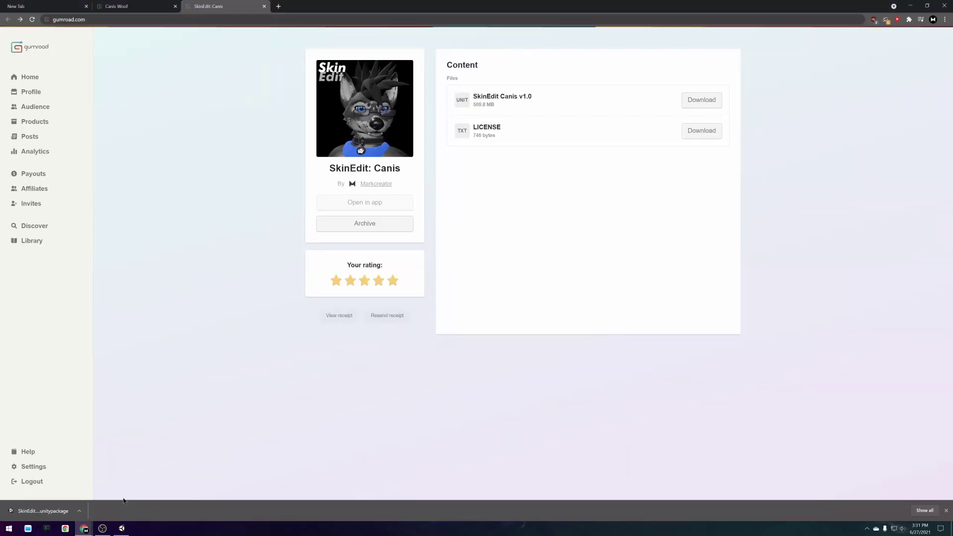
Import the SkinEdit .unitypackage into Unity and move its welcome window aside
left_click(44, 510)
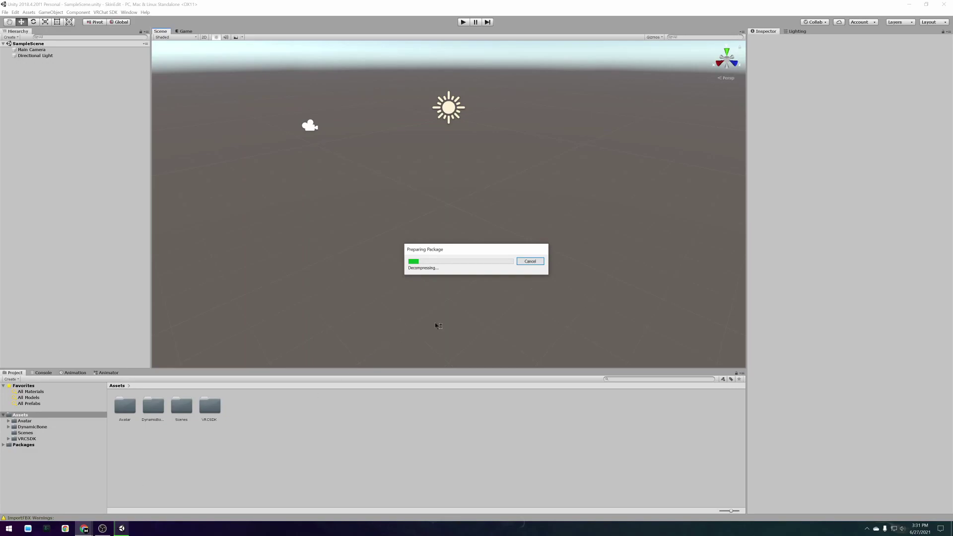
left_click(546, 323)
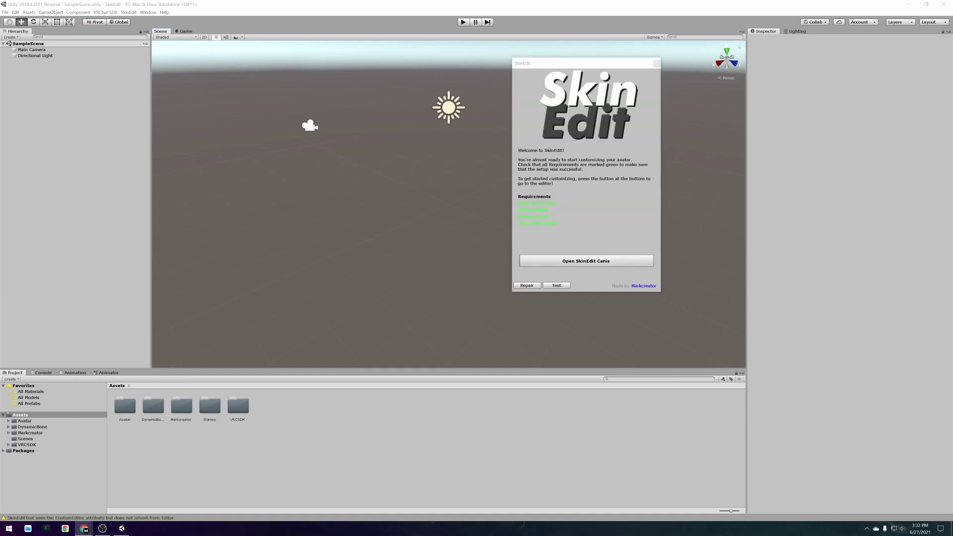
left_click_drag(581, 65, 560, 70)
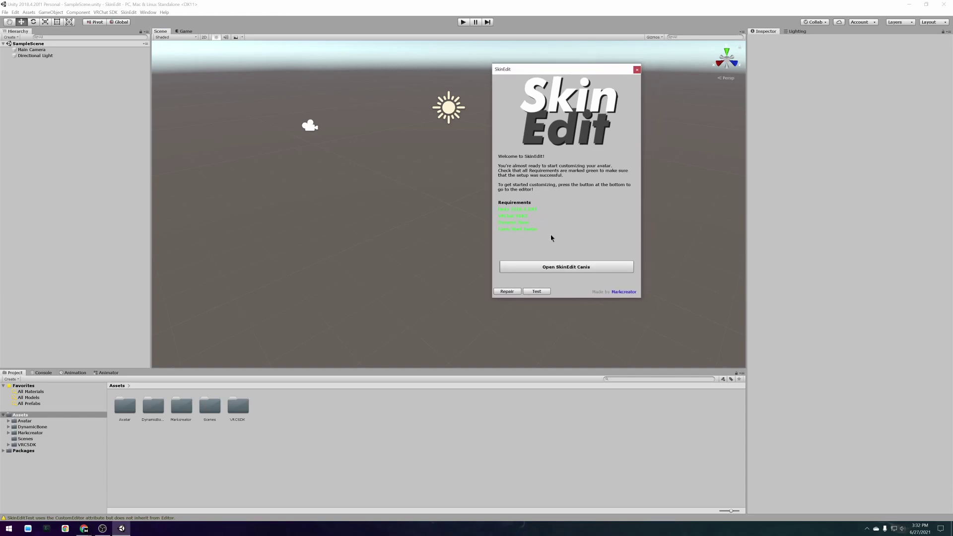
Open SkinEdit Canis, dock the SkinEdit editor beside the Inspector, and frame the avatar
left_click(567, 270)
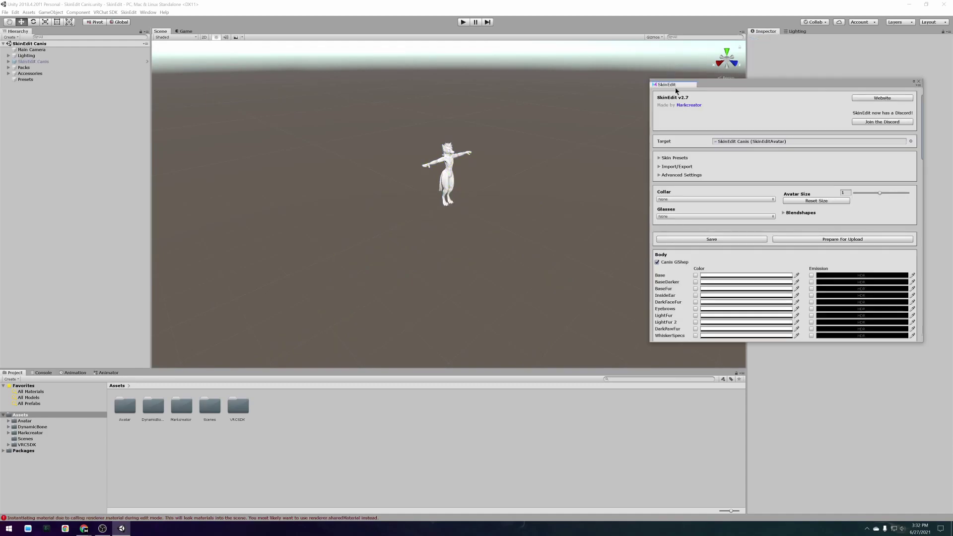
left_click_drag(669, 86, 827, 36)
left_click_drag(749, 108, 713, 108)
right_click_drag(525, 164, 466, 153)
middle_click_drag(465, 152, 387, 153)
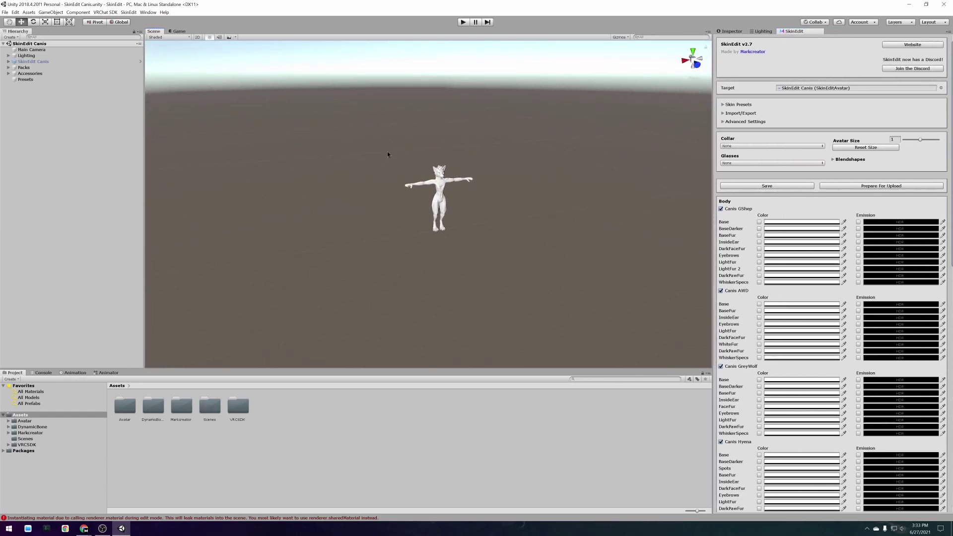
right_click_drag(387, 152, 695, 183, "alt")
middle_click_drag(578, 159, 556, 182)
right_click_drag(543, 176, 503, 151)
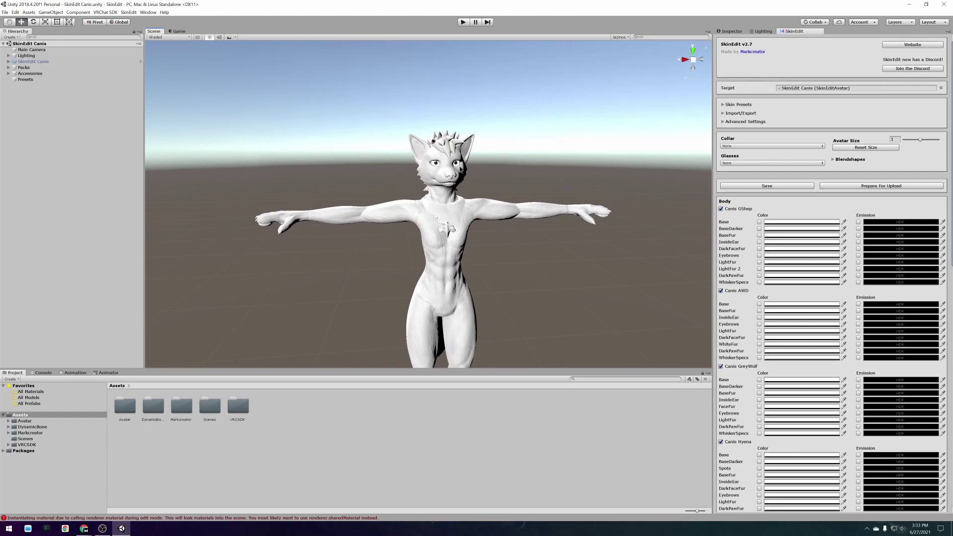
Close the SkinEdit panel, select the SkinEdit Canis object, and reopen it in the editor
right_click(806, 33)
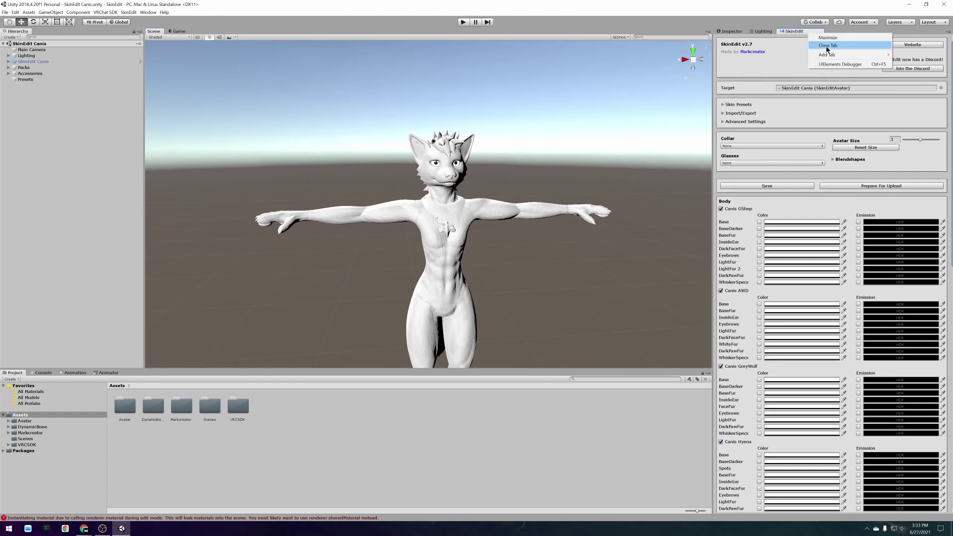
left_click(827, 46)
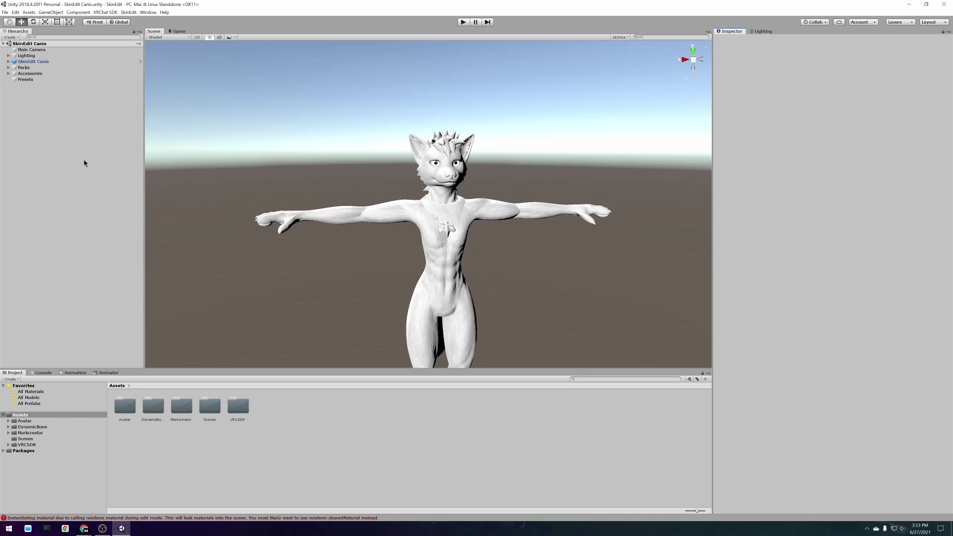
left_click(37, 62)
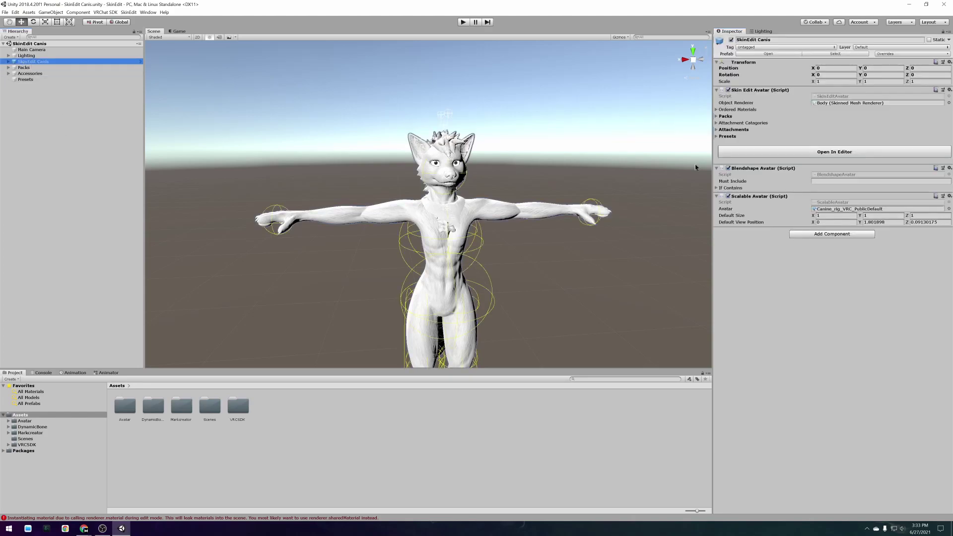
left_click(830, 151)
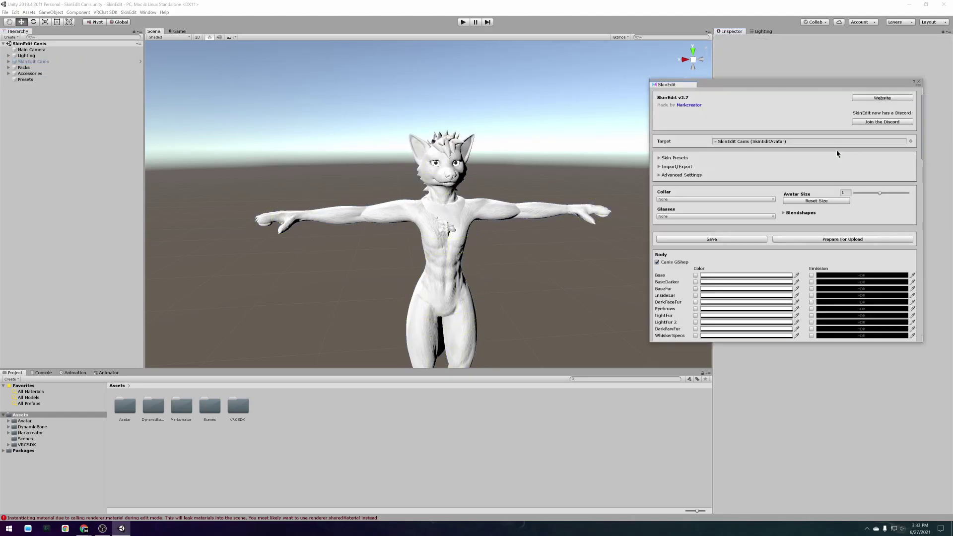
left_click_drag(668, 88, 712, 140)
scroll(506, 205, "up", 1)
middle_click_drag(505, 204, 484, 226)
scroll(494, 212, "up", 2)
right_click_drag(484, 226, 483, 220)
scroll(484, 220, "up", 2)
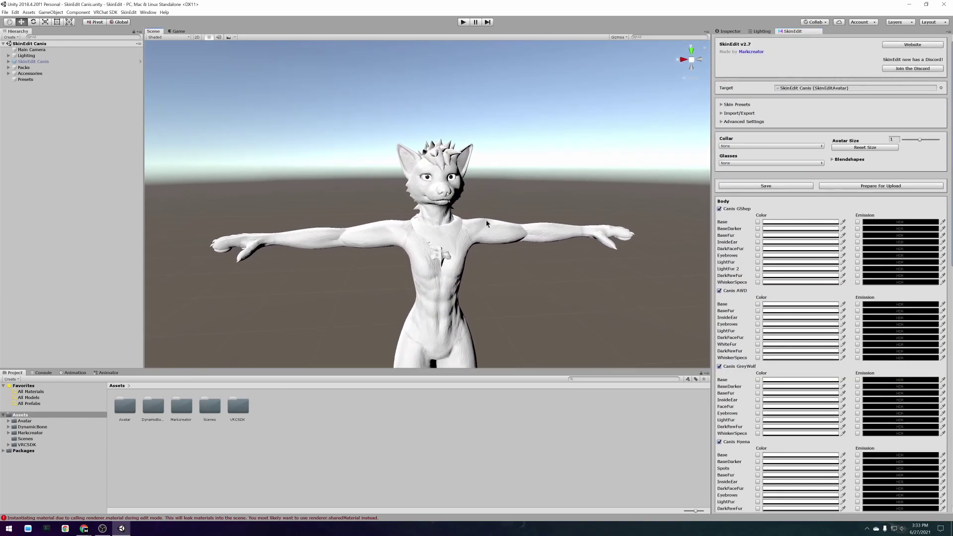
left_click(735, 146)
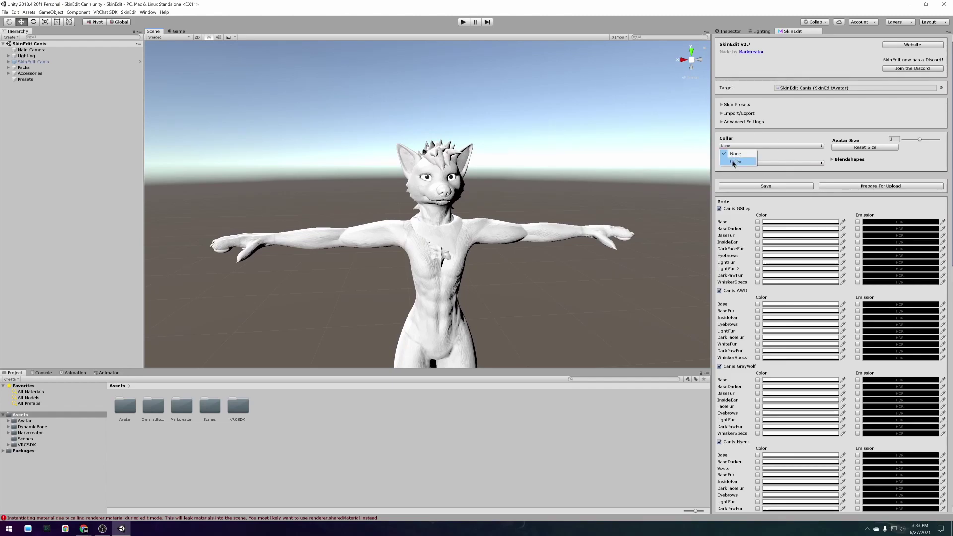
left_click(733, 162)
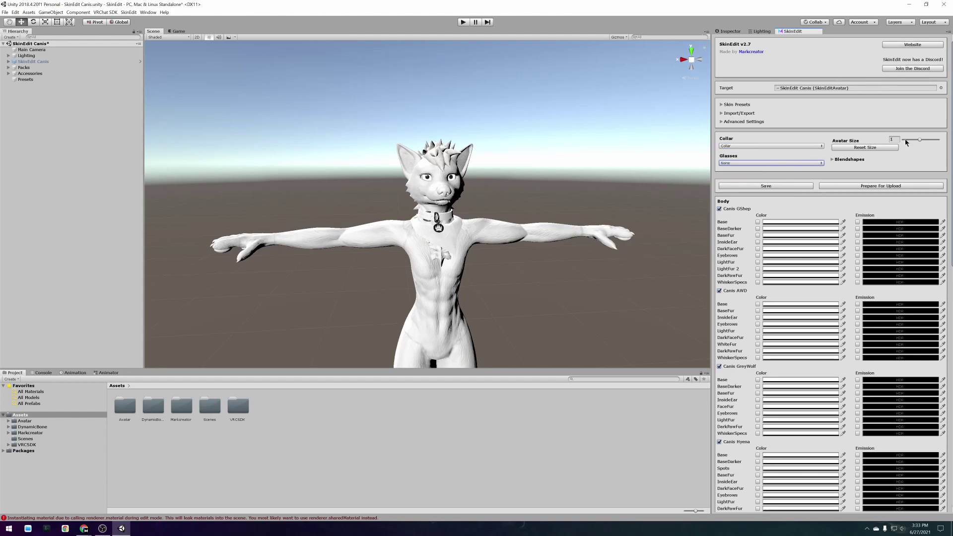
left_click_drag(919, 139, 918, 143)
left_click(866, 147)
left_click(846, 159)
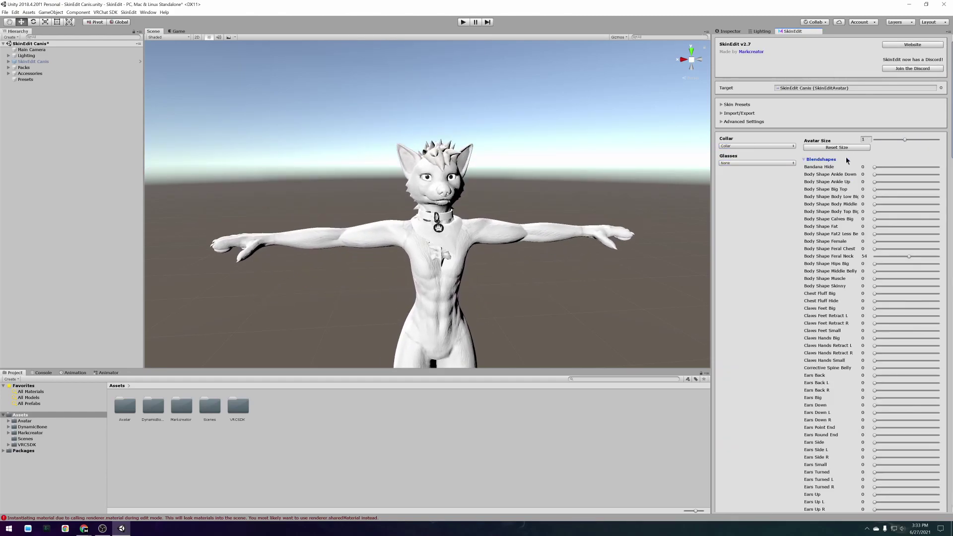
scroll(840, 227, "down", 2)
scroll(840, 227, "down", 8)
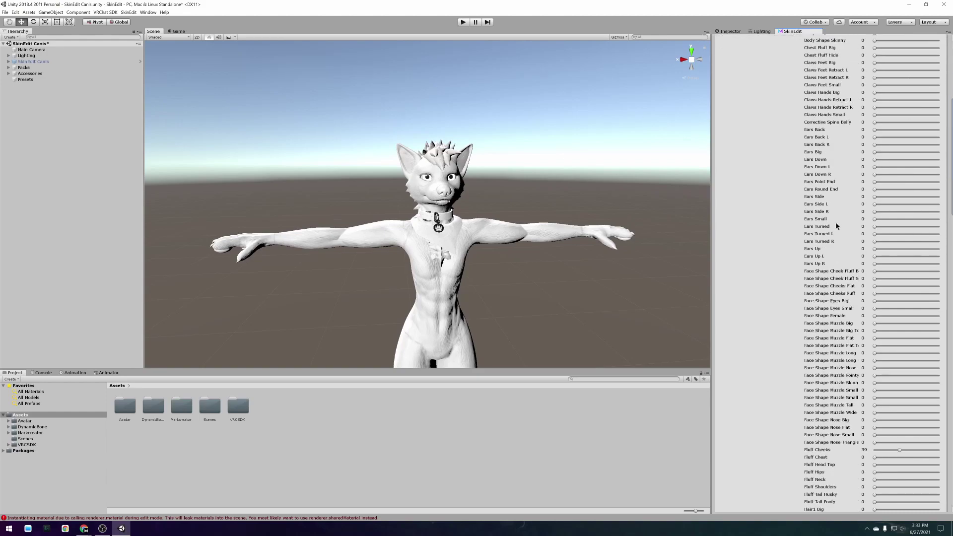
scroll(836, 226, "down", 2)
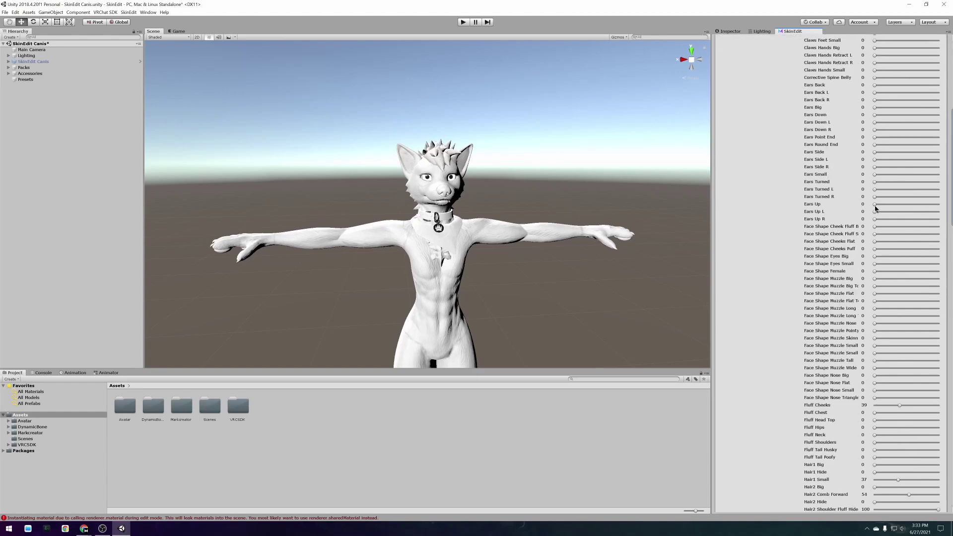
left_click_drag(875, 205, 899, 207)
scroll(804, 222, "up", 15)
left_click(826, 161)
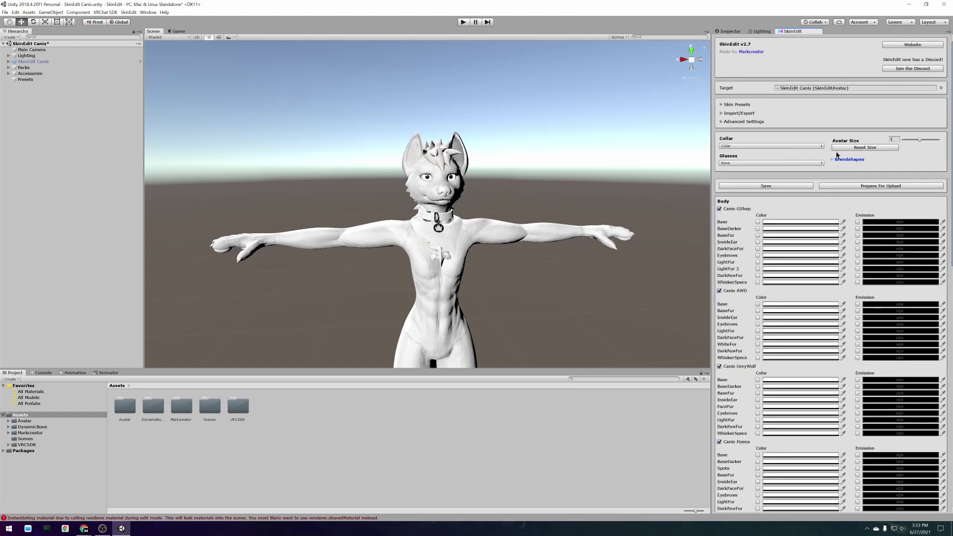
Try the AWD, Blank and Yellow skin presets, ending on Blank
left_click(734, 104)
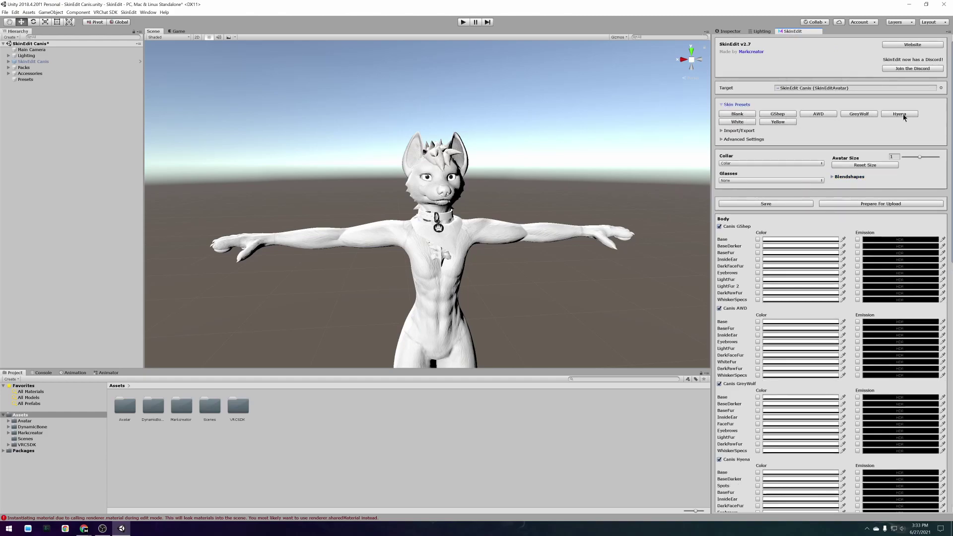
left_click(821, 114)
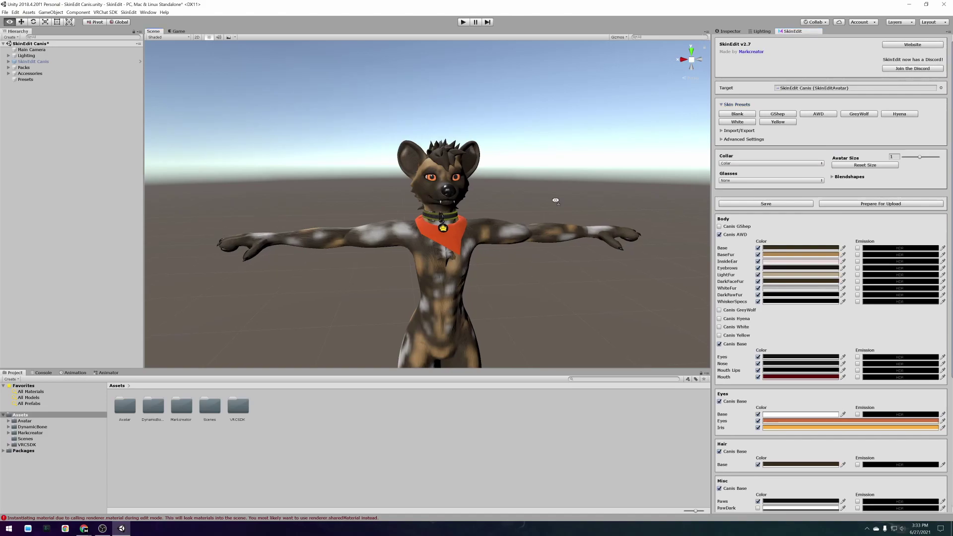
left_click(737, 115)
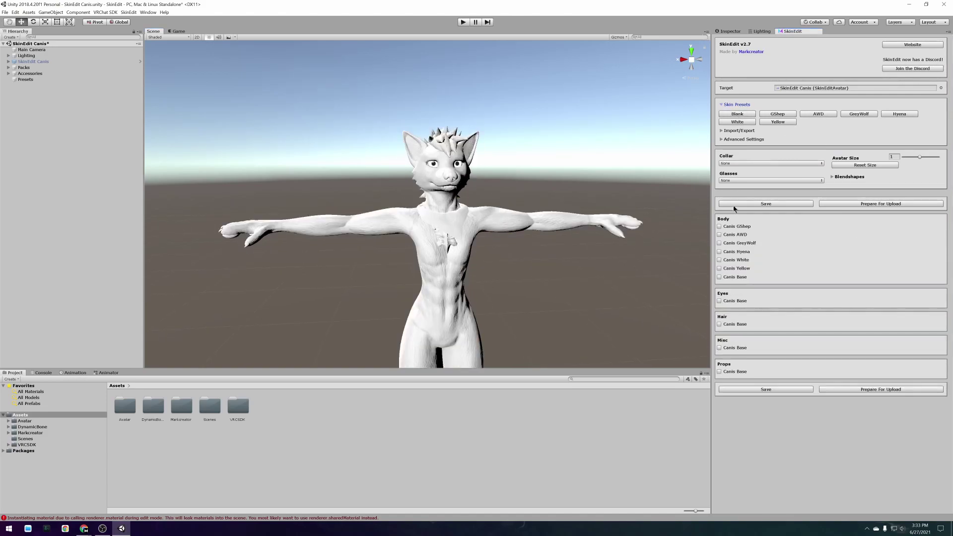
left_click(777, 122)
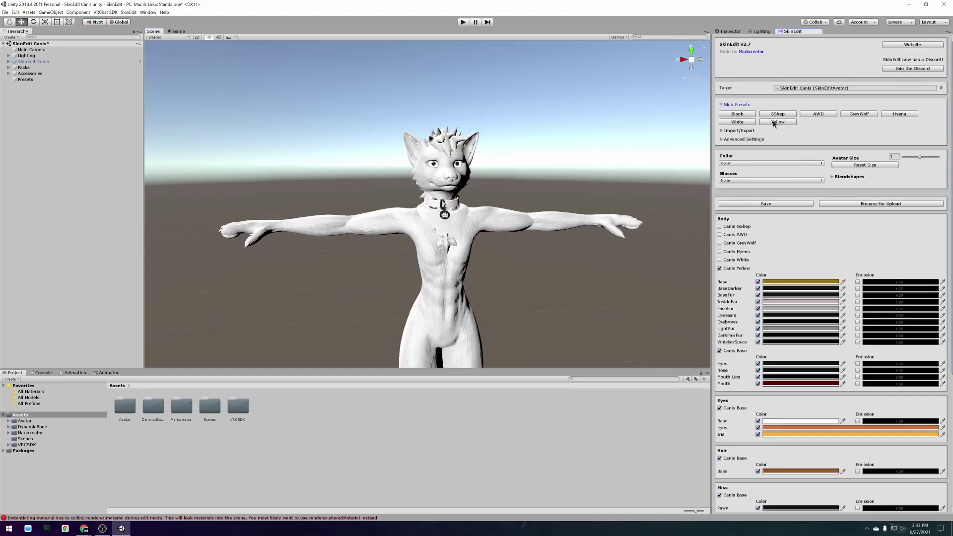
left_click(737, 115)
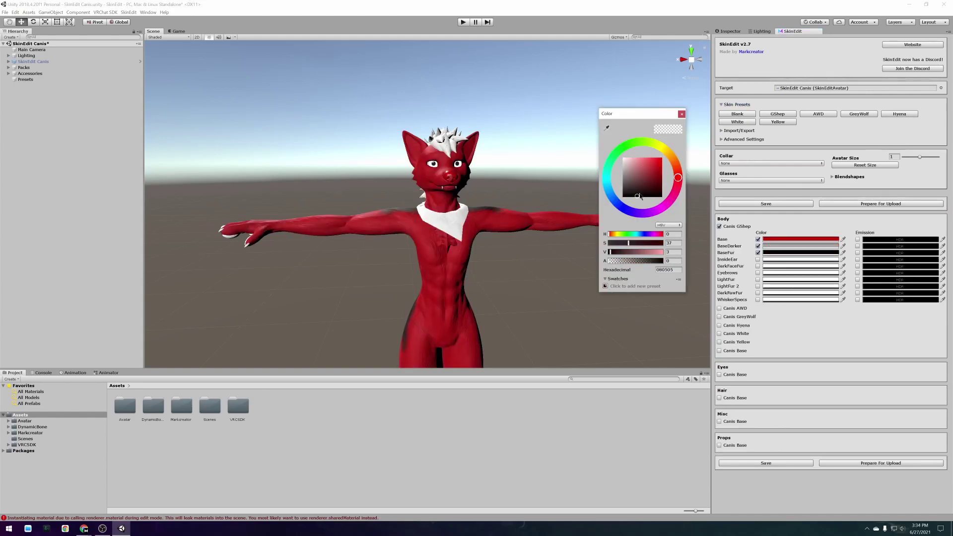
Darken the inner ear, face fur, eyebrow and whisker spec colours
left_click(774, 260)
left_click(636, 194)
left_click(774, 266)
left_click(644, 188)
left_click(774, 273)
left_click(635, 194)
left_click(682, 114)
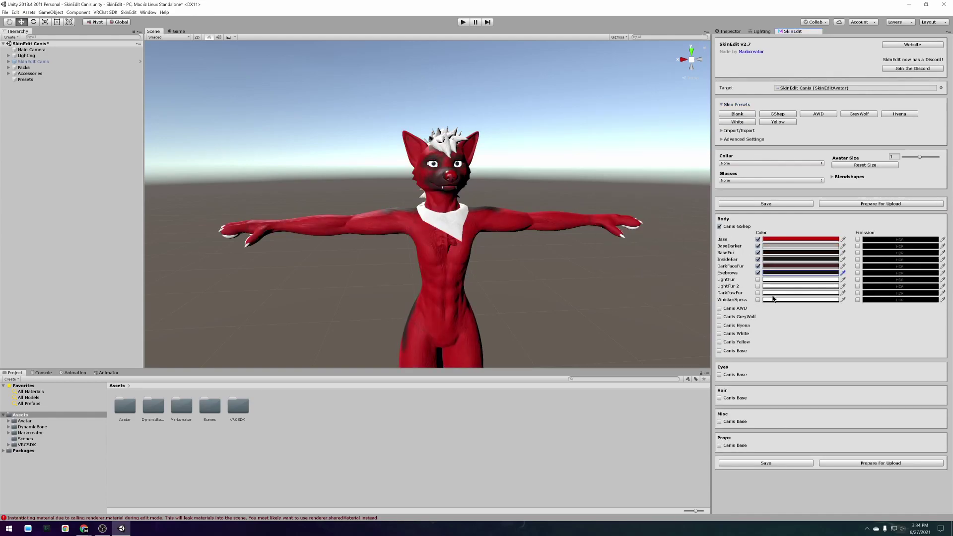
left_click(773, 298)
left_click(628, 159)
left_click(681, 114)
Change the base fur colour to dark purple
left_click(818, 114)
scroll(778, 329, "down", 3)
scroll(778, 298, "up", 3)
left_click(774, 246)
left_click_drag(672, 157, 674, 171)
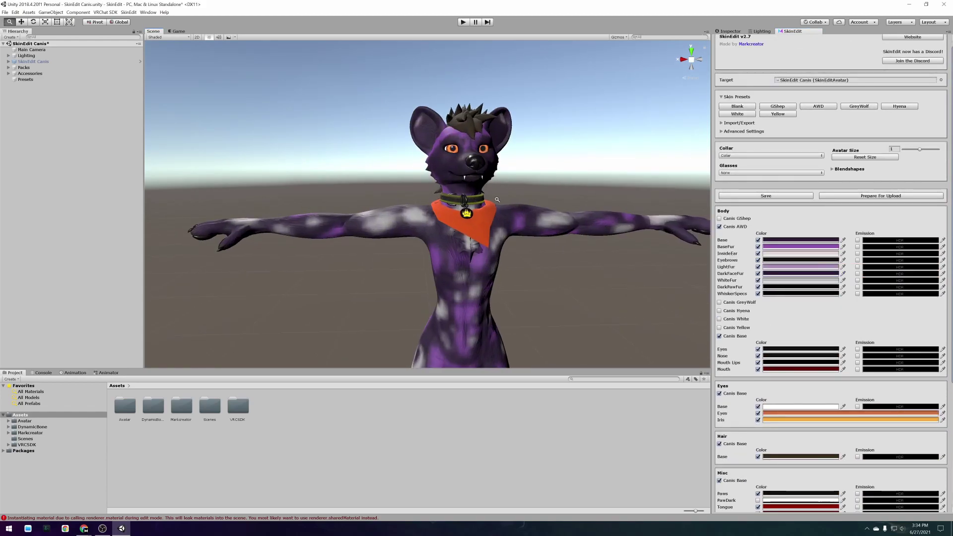
scroll(764, 352, "down", 5)
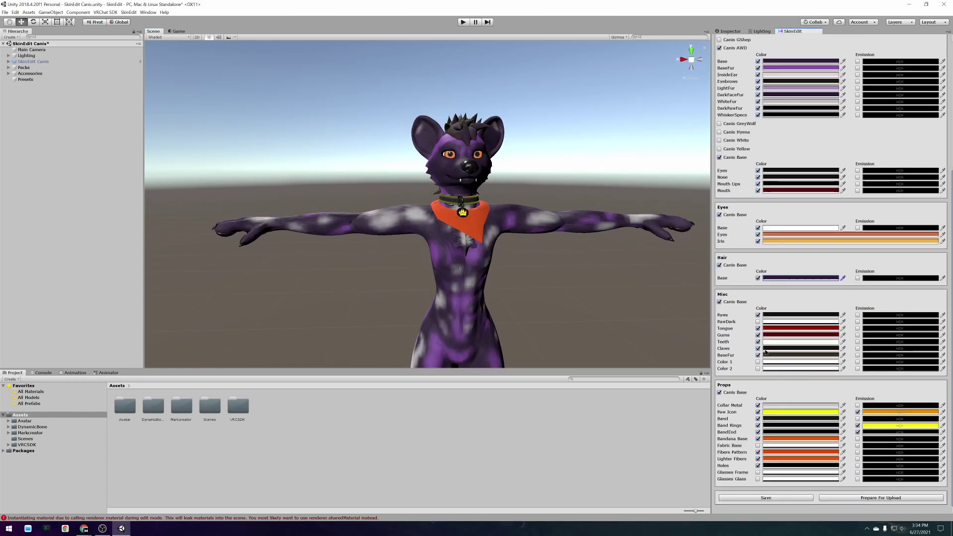
left_click(774, 355)
Make the bandana and its fibre pattern colours blue
left_click(681, 115)
left_click(774, 452)
left_click(608, 193)
left_click(774, 459)
left_click(681, 114)
scroll(491, 218, "up", 1)
middle_click_drag(491, 218, 484, 222)
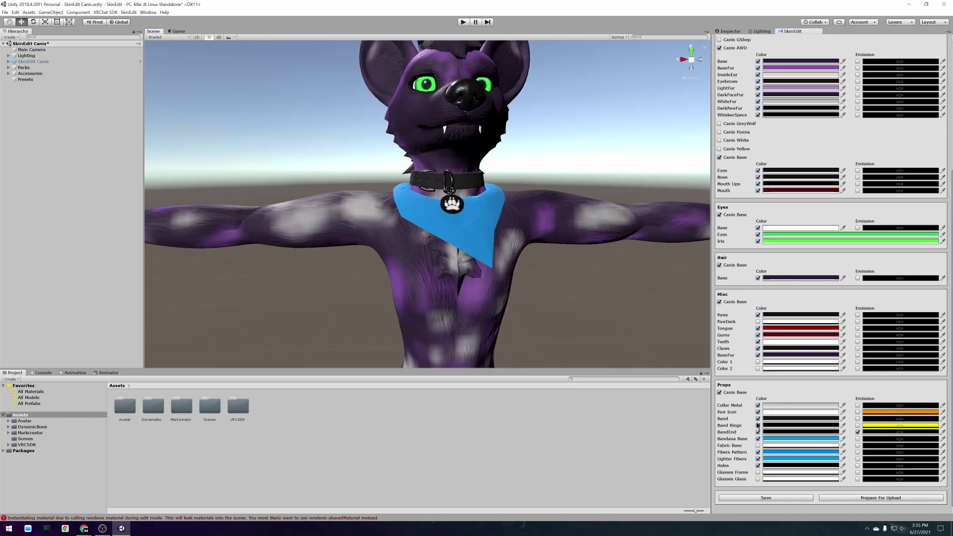
Set the eye and iris colour to green
left_click(801, 419)
left_click_drag(660, 164, 663, 156)
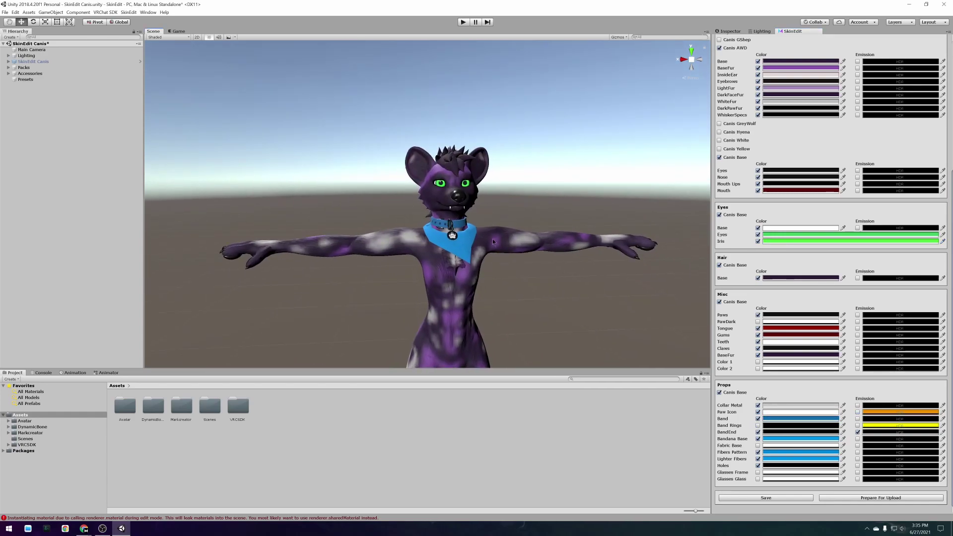
middle_click_drag(491, 240, 494, 243)
scroll(789, 314, "up", 5)
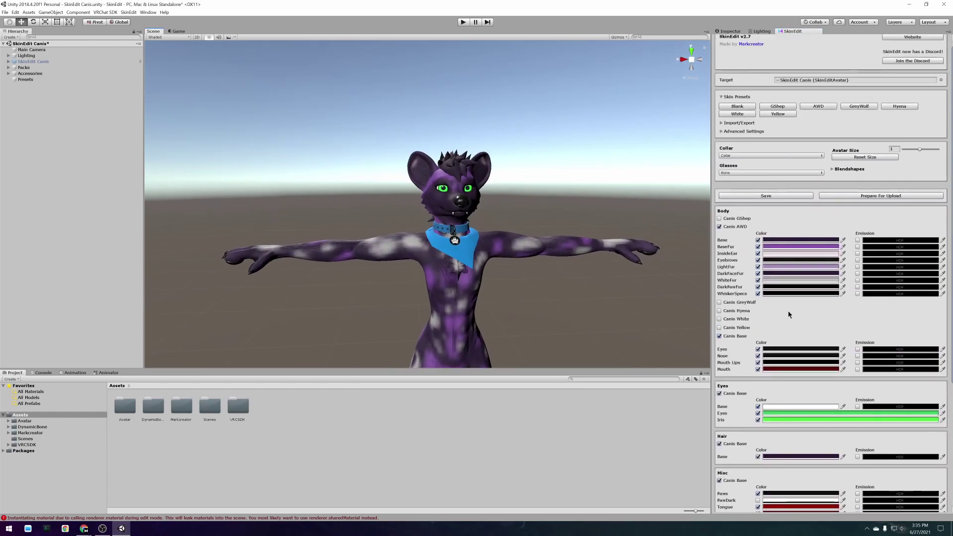
Save the customised skin and view the collar and chest
left_click(755, 196)
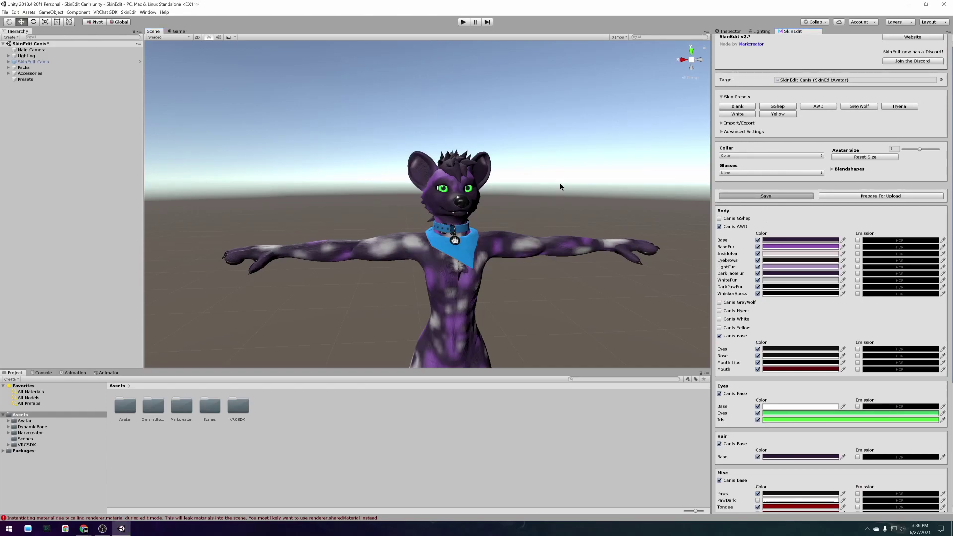
scroll(560, 187, "up", 5)
left_click_drag(560, 186, 625, 188, "alt")
middle_click_drag(377, 318, 440, 278)
scroll(486, 269, "down", 5)
Prepare the Canis avatar for upload, bringing up the VRChat SDK window
right_click_drag(439, 277, 435, 259)
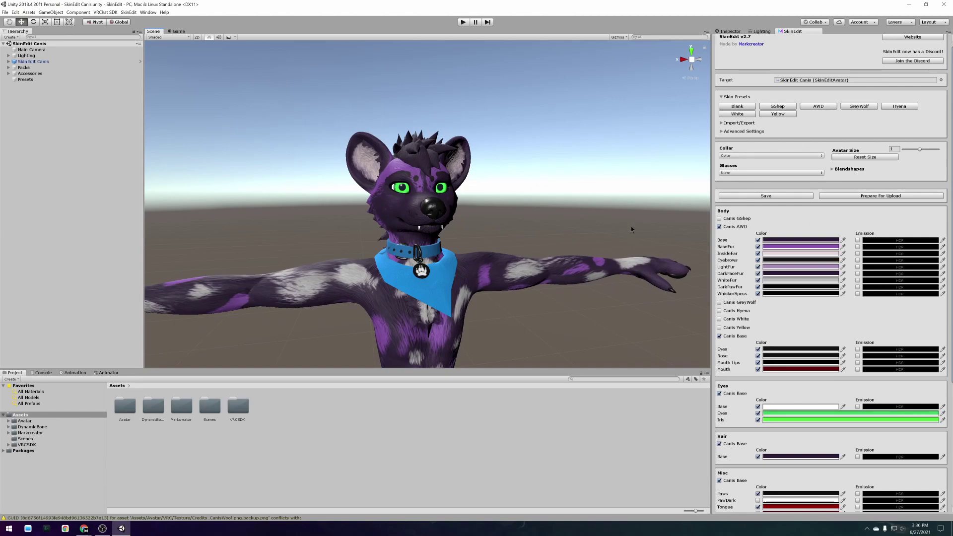
left_click(874, 197)
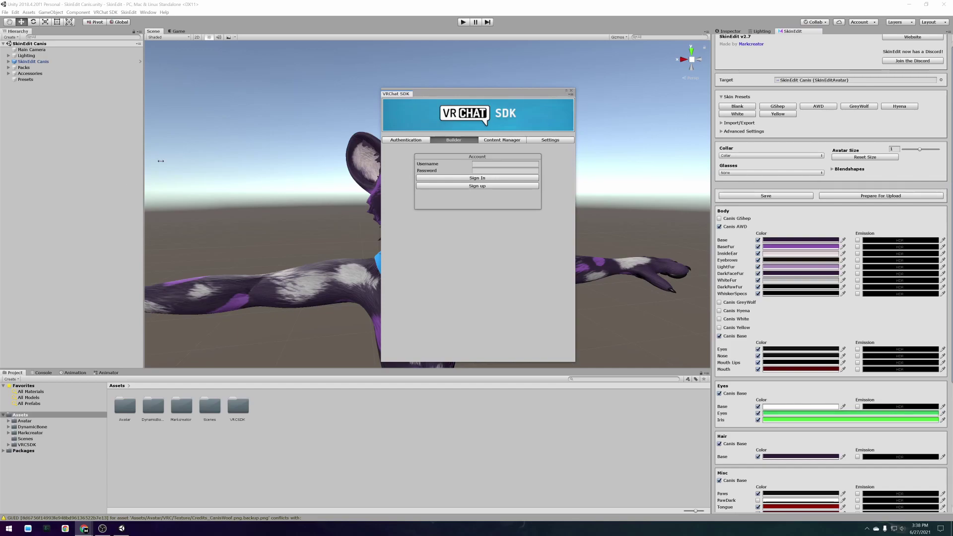
left_click_drag(448, 95, 444, 95)
Sign in to the VRChat SDK with the account username and password, then Build & Publish for Windows
left_click(469, 163)
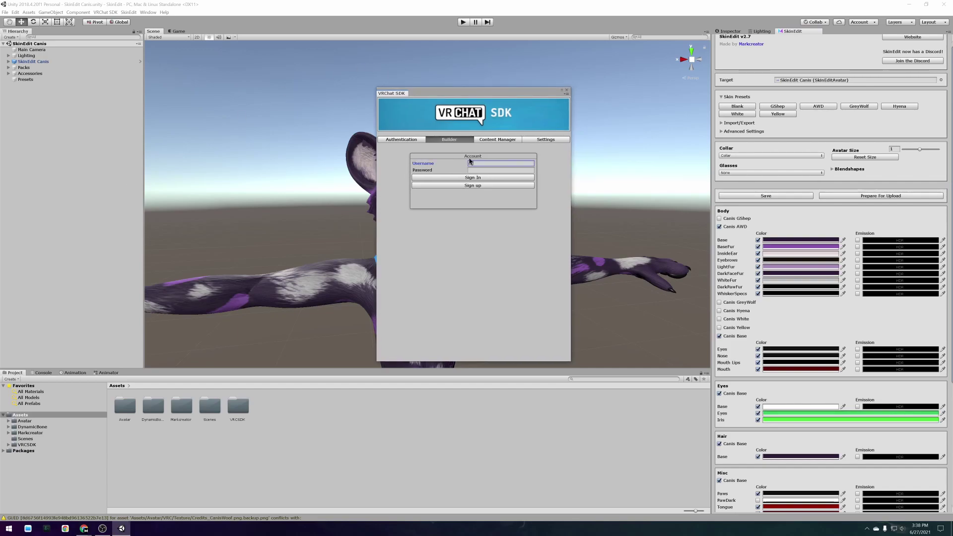
type("Markcreator")
key("Tab")
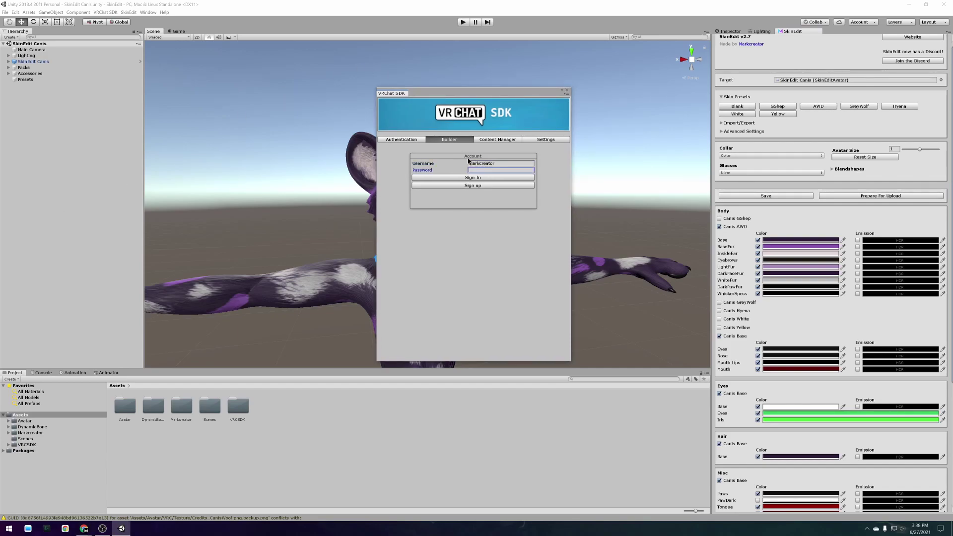
key("ctrl+v")
left_click(463, 179)
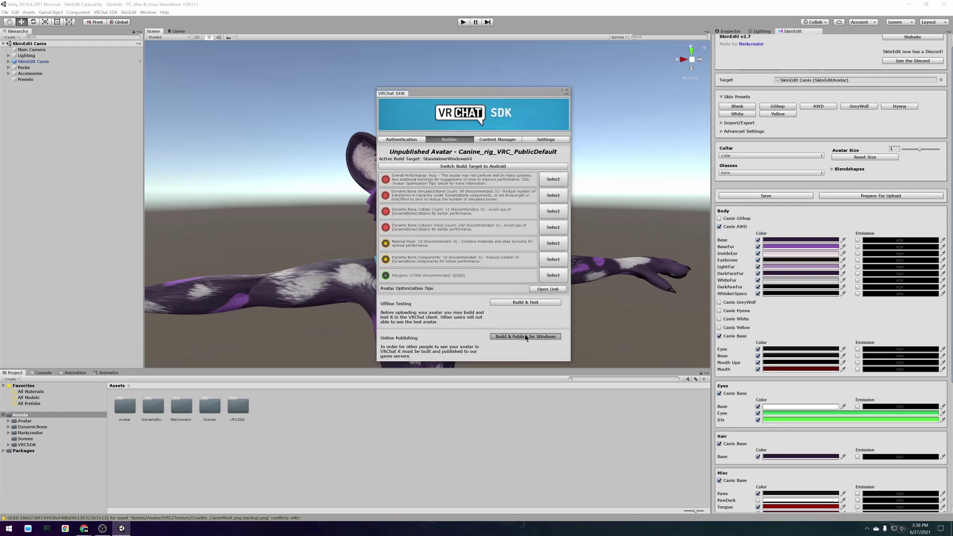
left_click(526, 337)
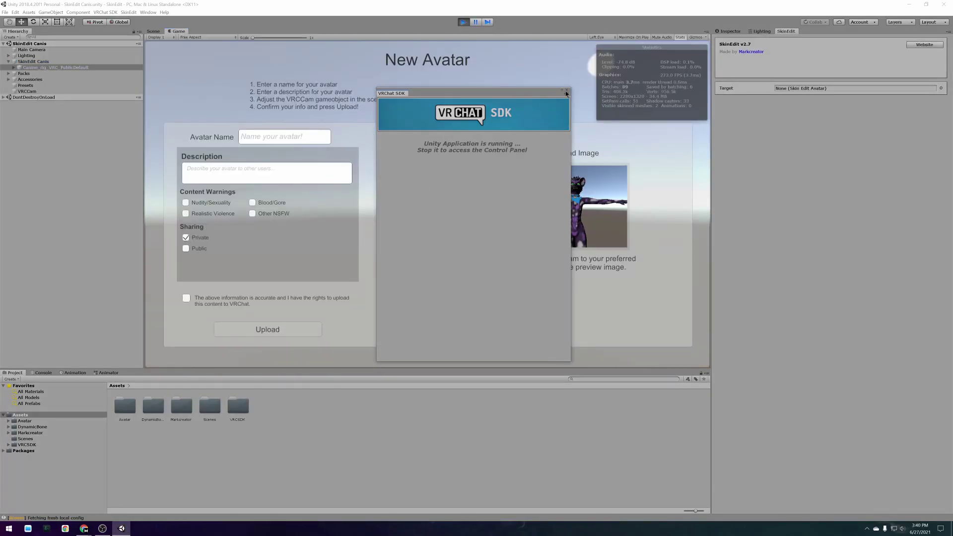
Name the avatar 'canis test' and confirm having the rights to upload it
left_click(566, 91)
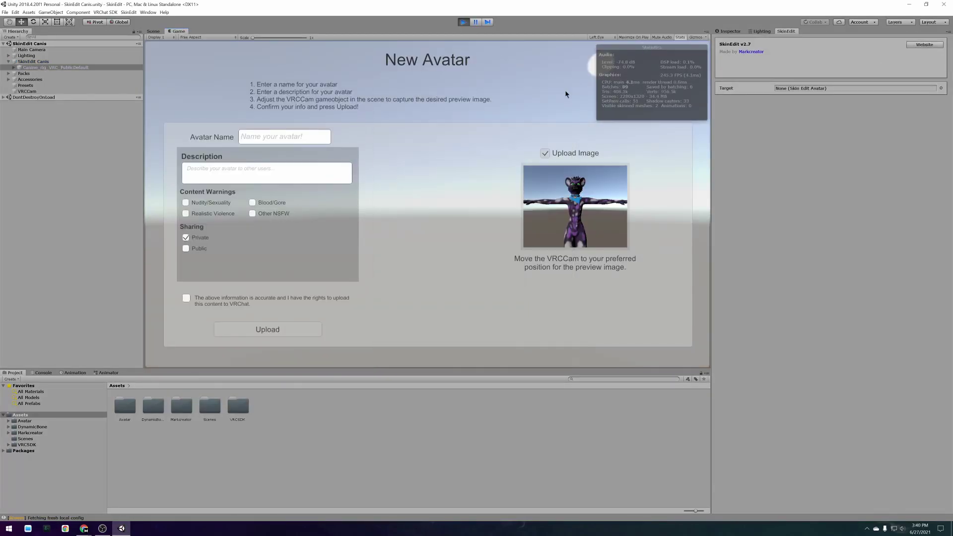
left_click(268, 134)
type("canis test")
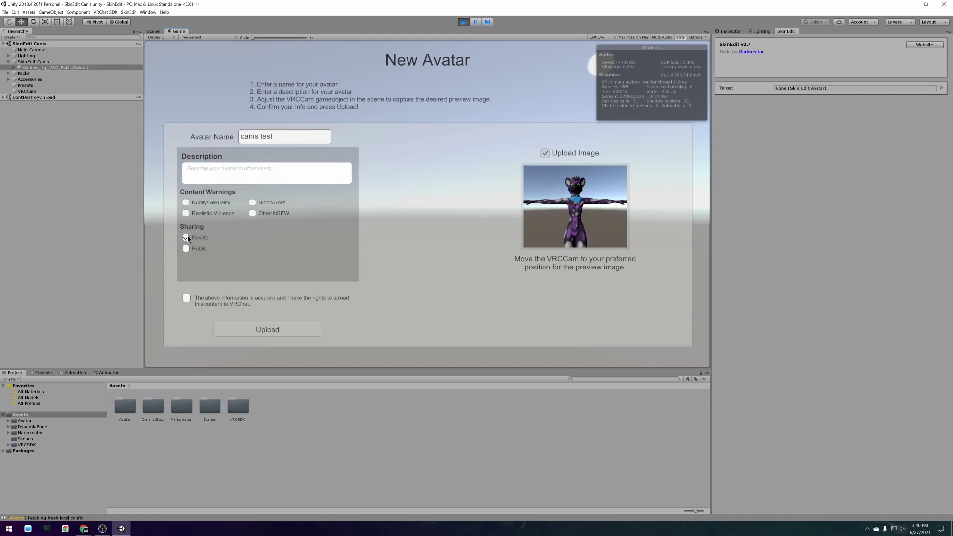
left_click(187, 300)
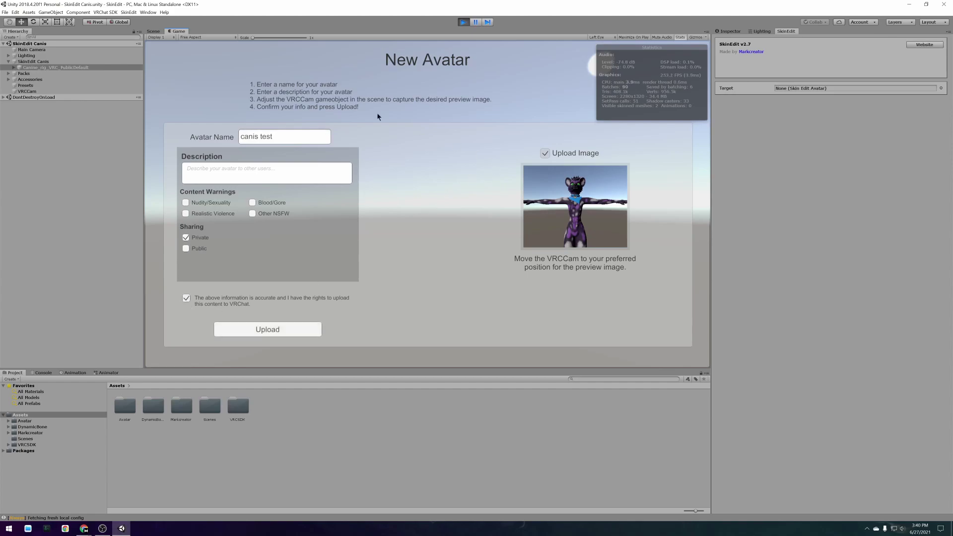
Reposition the preview camera in the Scene view, then upload the avatar
left_click(153, 31)
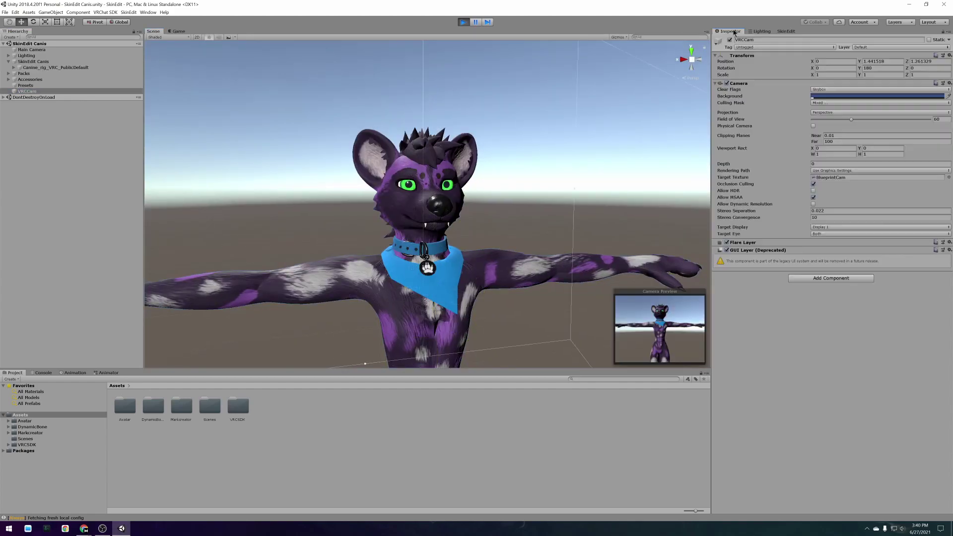
left_click(839, 95)
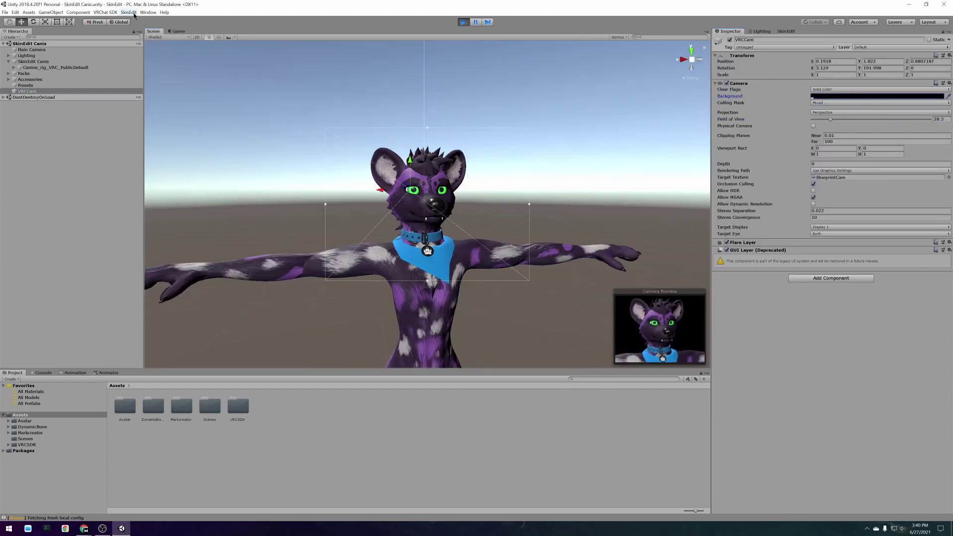
left_click(180, 31)
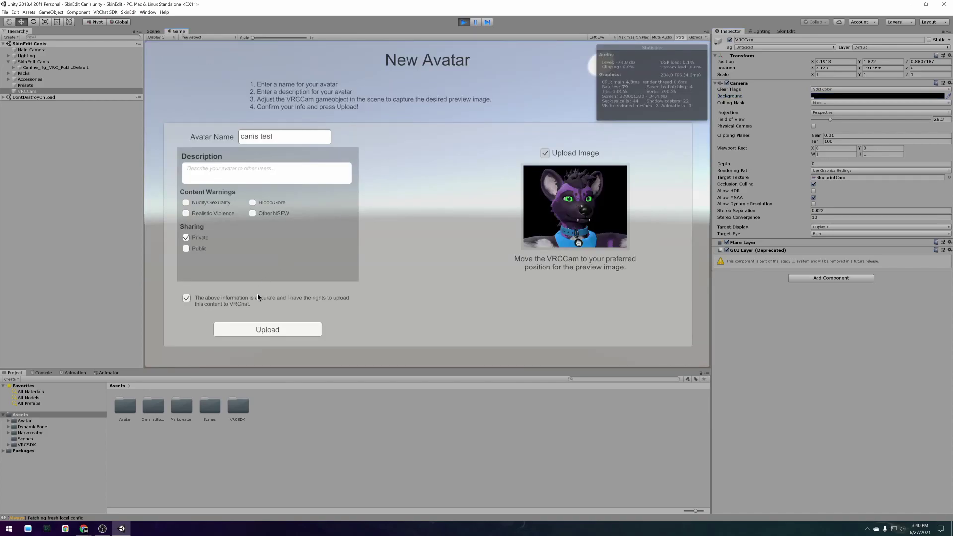
left_click(270, 329)
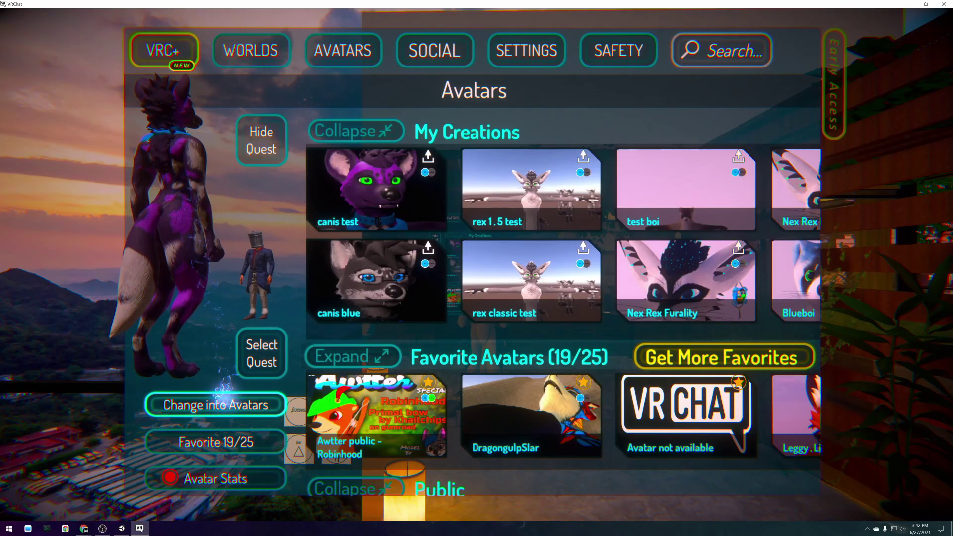
Change into the canis test avatar and walk up to the mirror
left_click(220, 403)
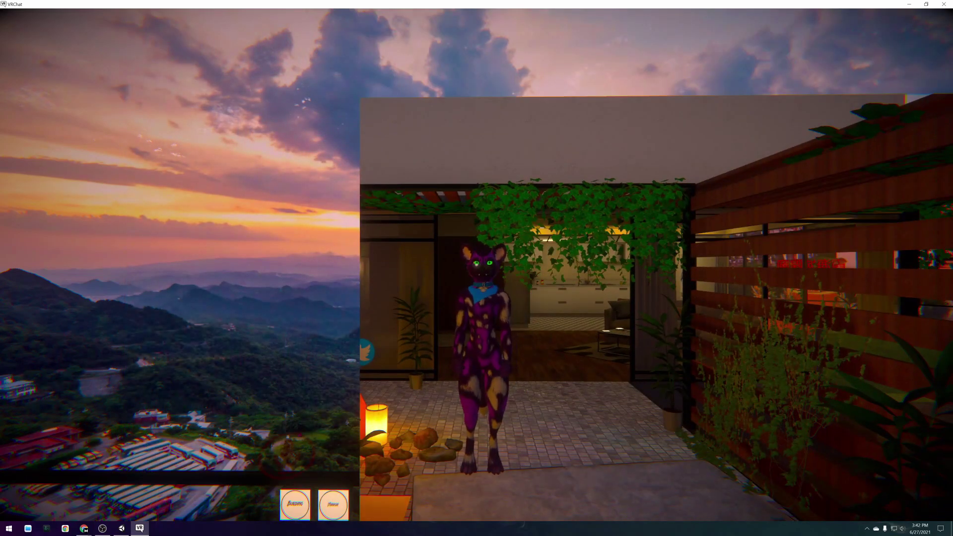
key("d")
key("w")
key("w")
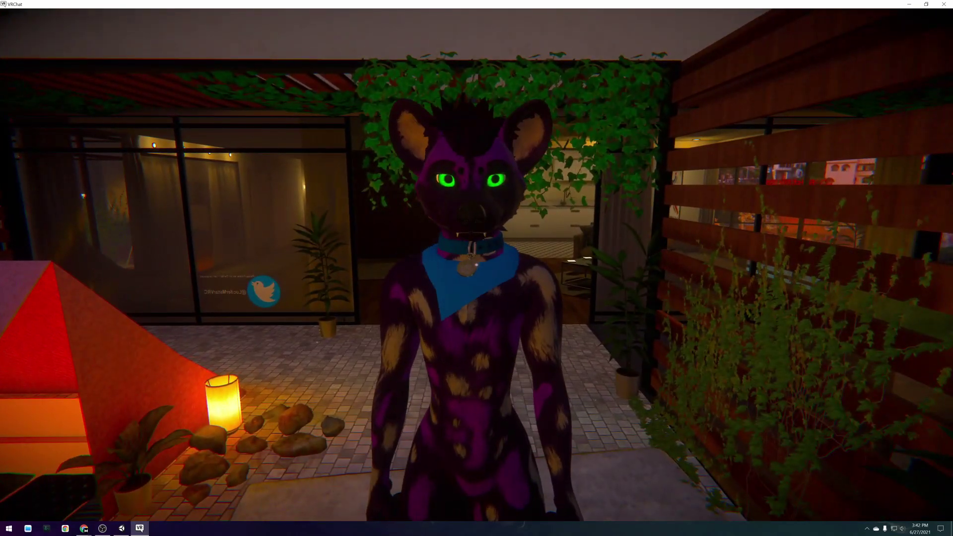
key("a")
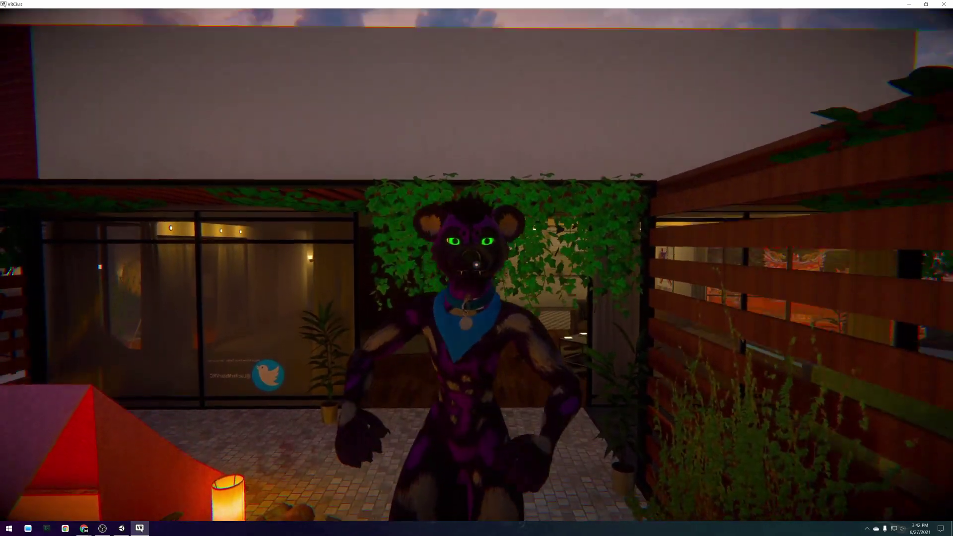